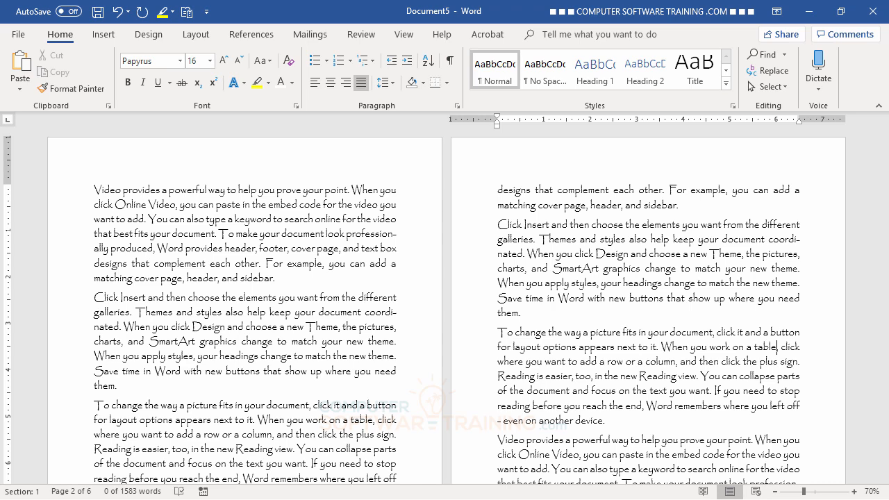
# - Save As to OneDrive's AA-BRIGHT INSIGHT > BRIGHT INSIGHT - ONSITE > STUDENT CLASS FILES, named 'Big Budget Brouhaha'
pyautogui.hotkey('ctrl', 'Home')
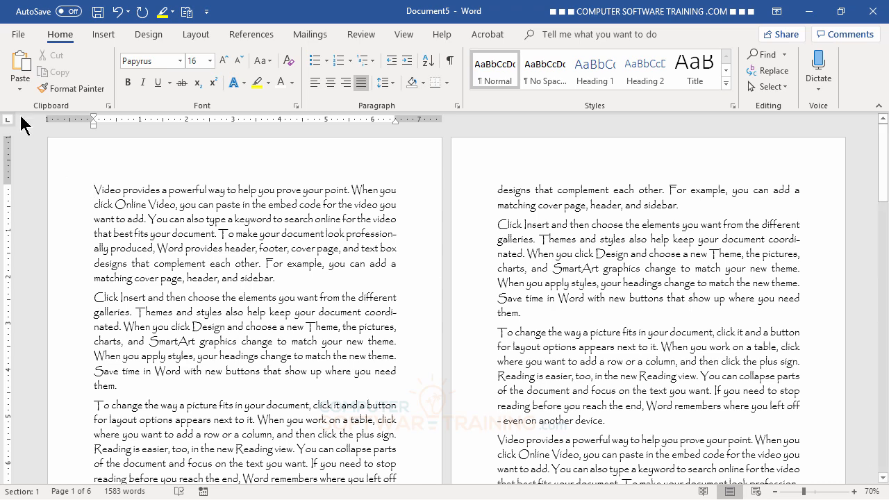
pyautogui.click(21, 36)
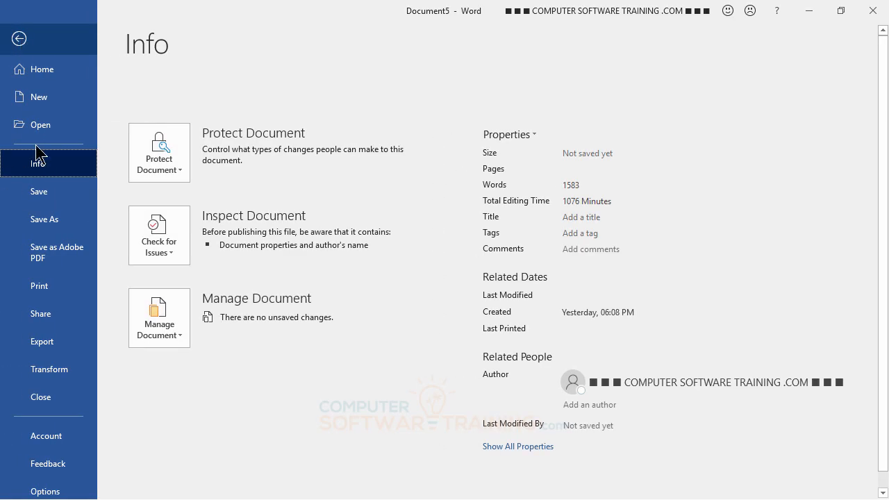
pyautogui.click(50, 199)
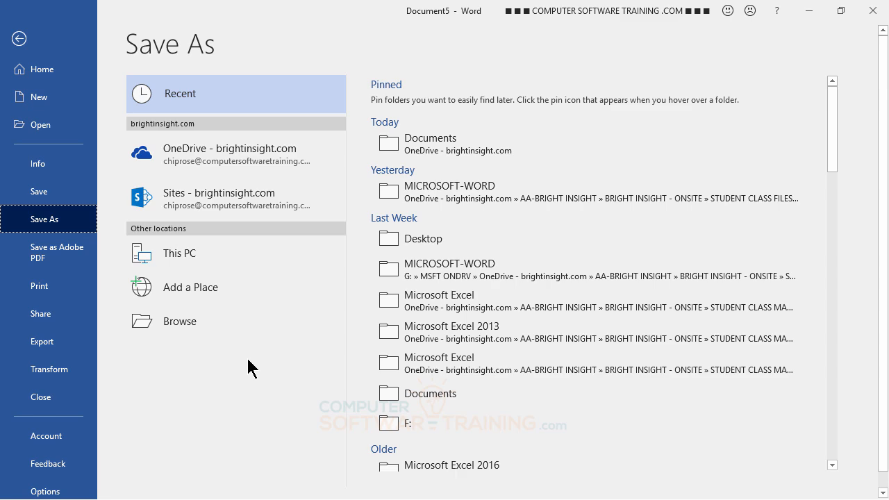
pyautogui.click(242, 164)
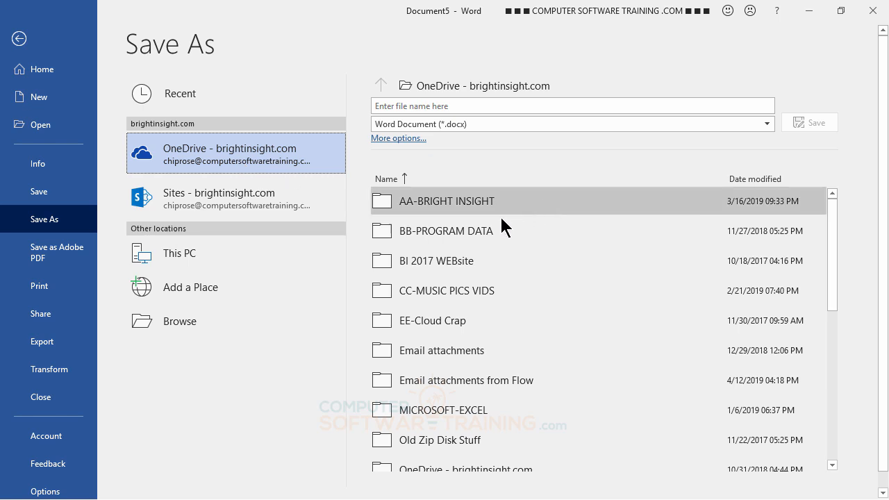
pyautogui.click(442, 201)
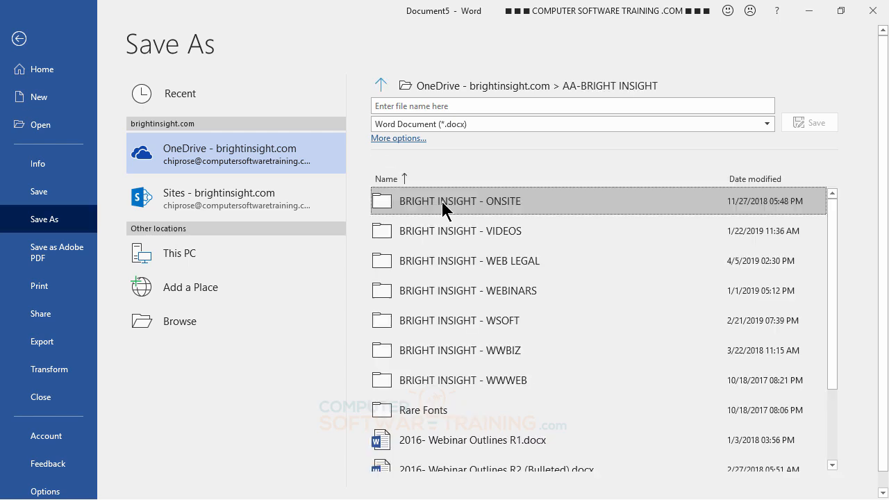
pyautogui.click(464, 205)
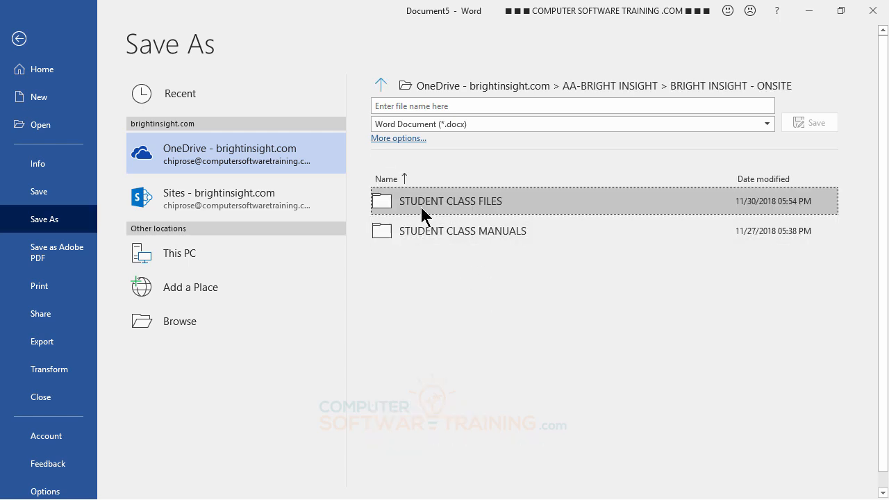
pyautogui.click(427, 202)
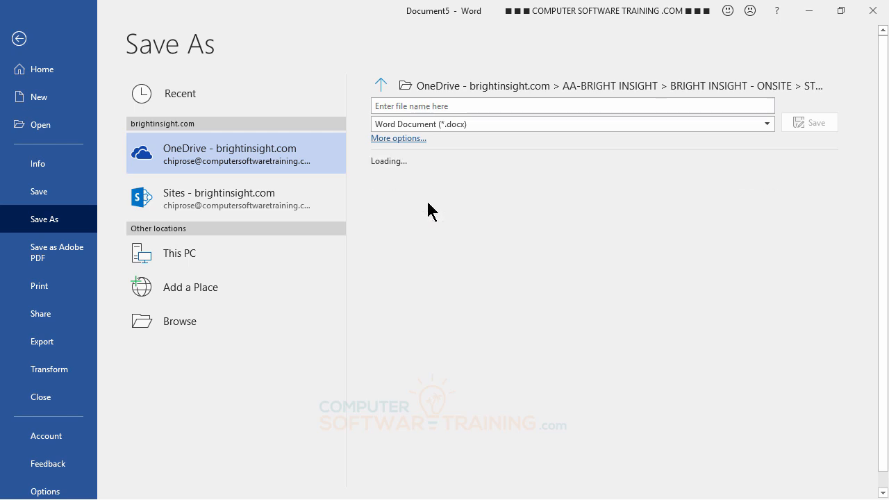
pyautogui.click(451, 105)
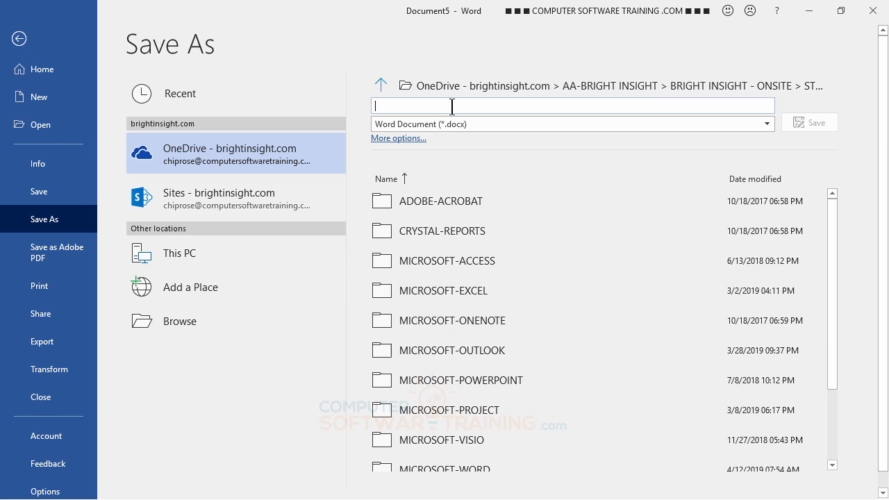
pyautogui.write('Big B')
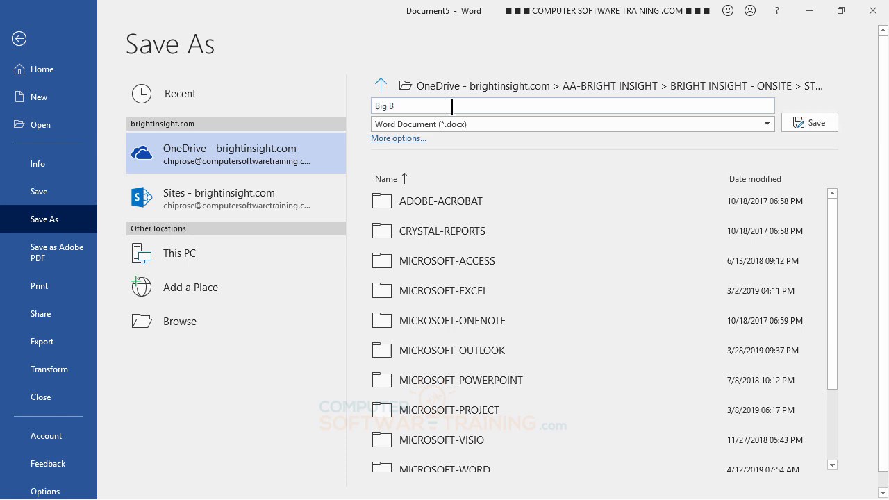
pyautogui.write('udget Brouhaha')
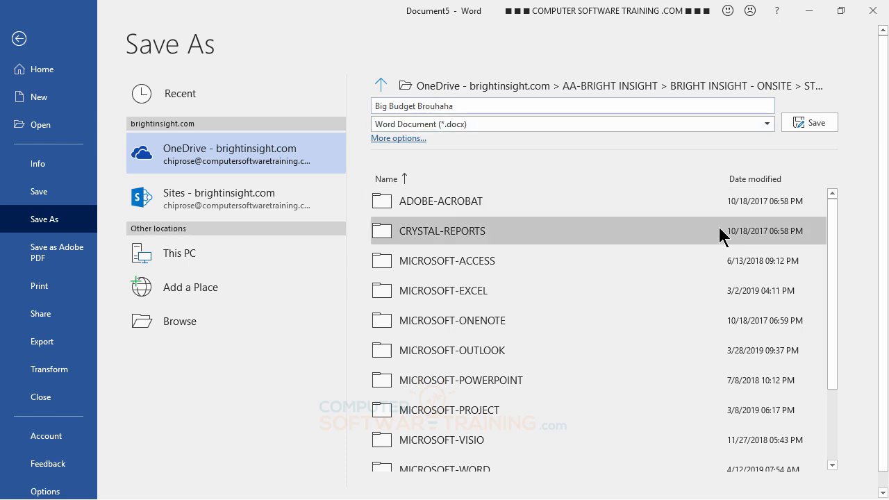
# - Save the copy as Big Budget Brouhaha in STUDENT CLASS FILES
pyautogui.click(813, 124)
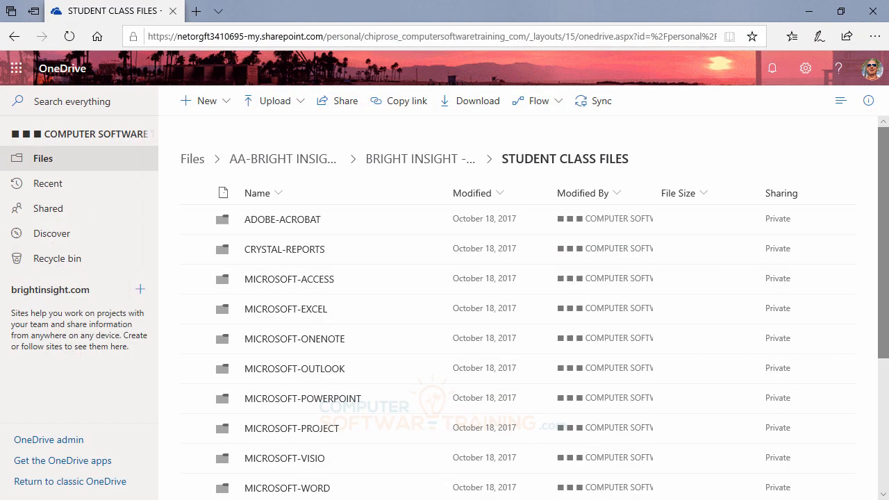
# - Confirm Big Budget Brouhaha.docx is listed in STUDENT CLASS FILES, then minimize the browser
pyautogui.scroll(-1, 486, 299)
pyautogui.scroll(1, 470, 292)
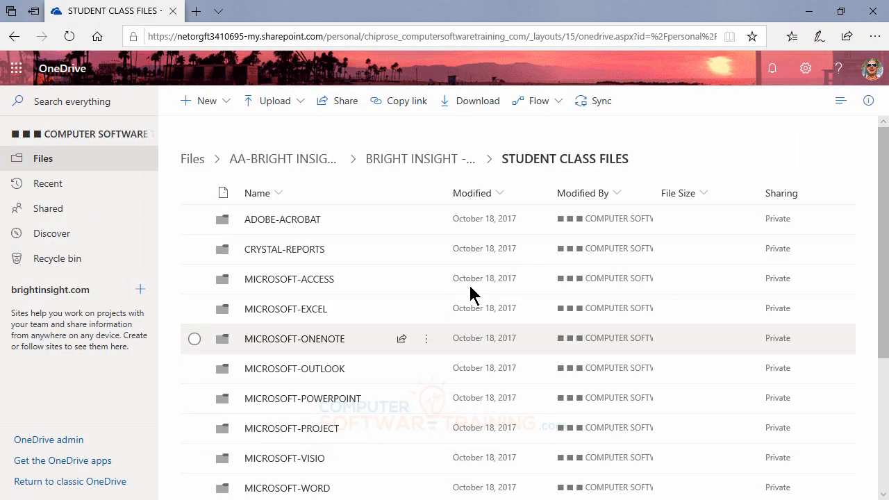
pyautogui.scroll(-3, 471, 294)
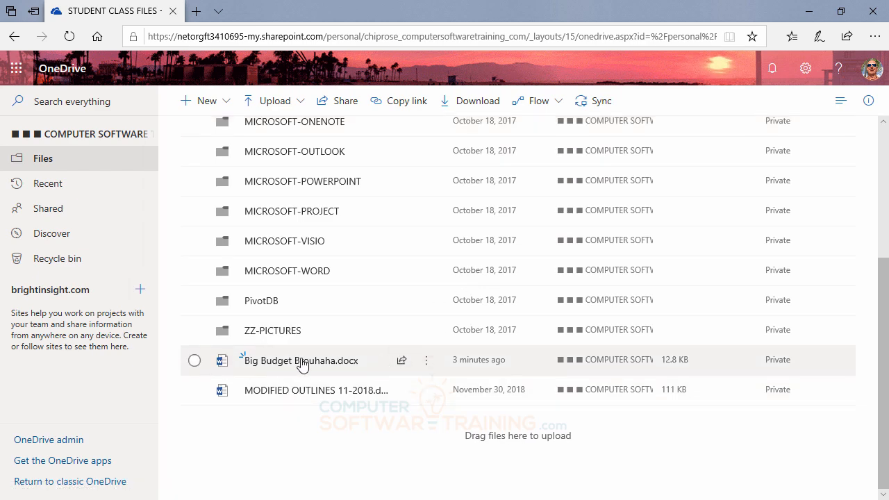
pyautogui.scroll(3, 419, 300)
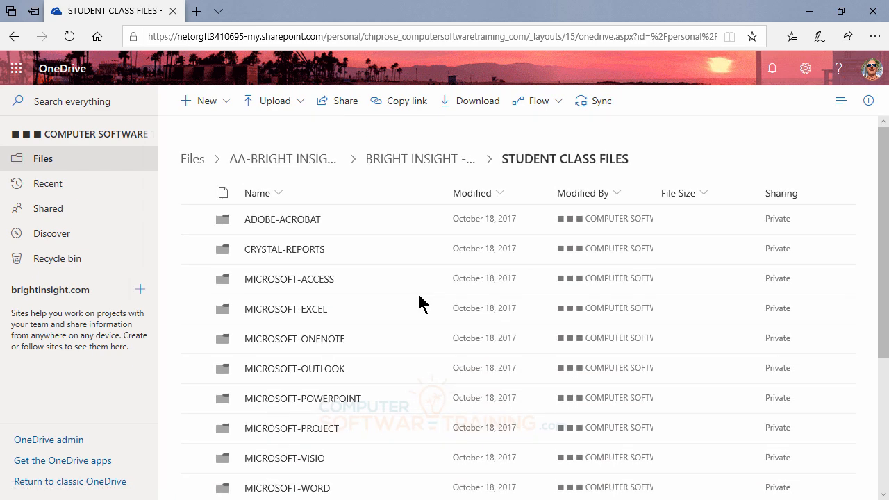
pyautogui.click(811, 17)
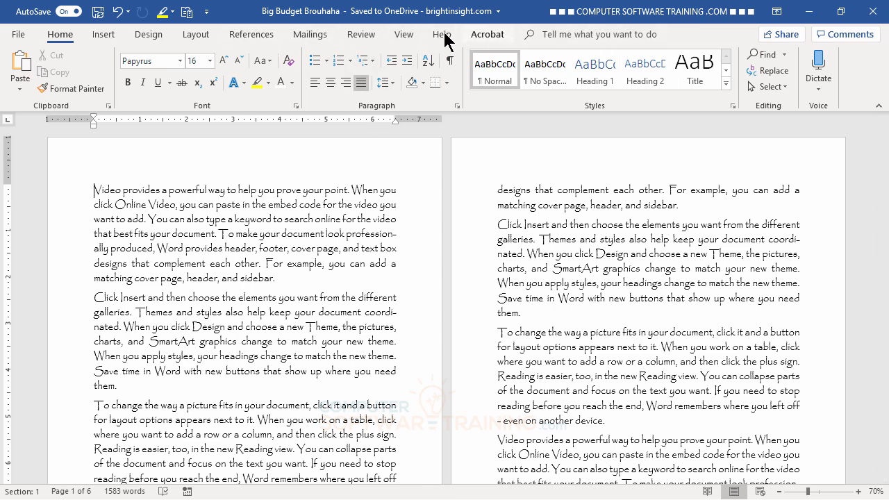
# - Share an edit link to Big Budget Brouhaha.docx with two student contacts
pyautogui.click(778, 37)
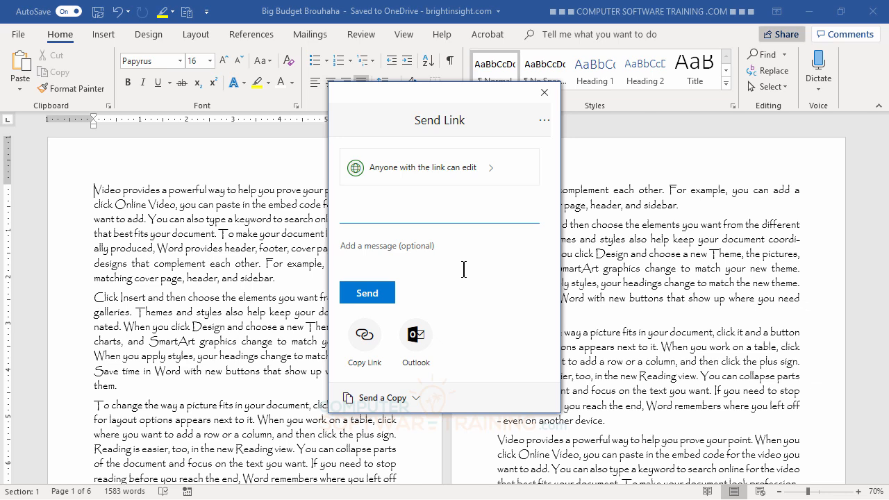
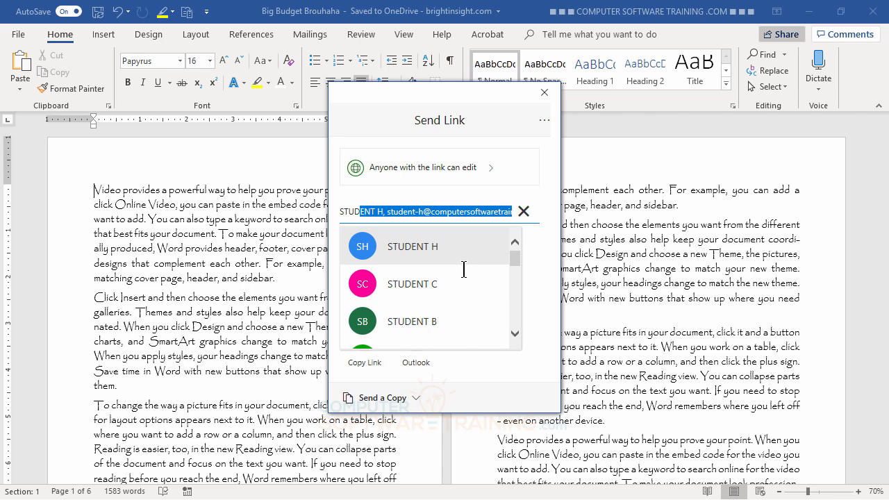
pyautogui.moveTo(514, 264)
pyautogui.mouseDown()
pyautogui.moveTo(520, 303)
pyautogui.moveTo(516, 255)
pyautogui.mouseUp()
pyautogui.click(417, 248)
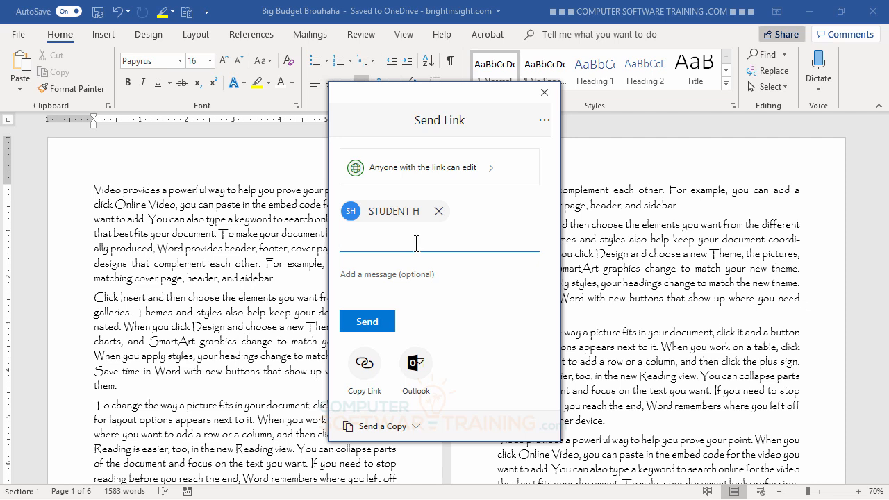
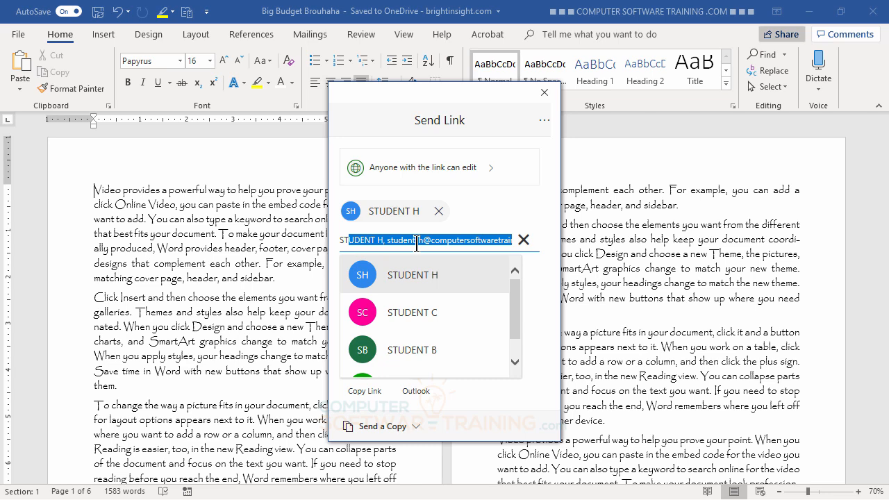
pyautogui.click(416, 319)
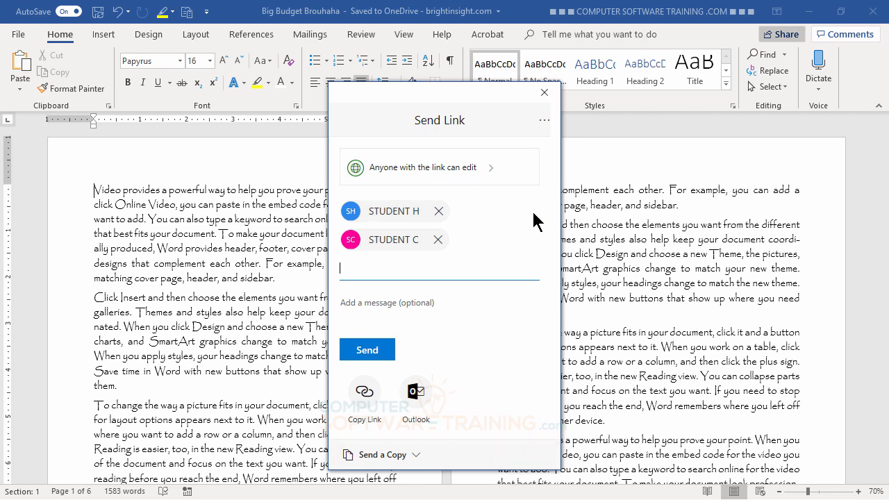
pyautogui.click(368, 353)
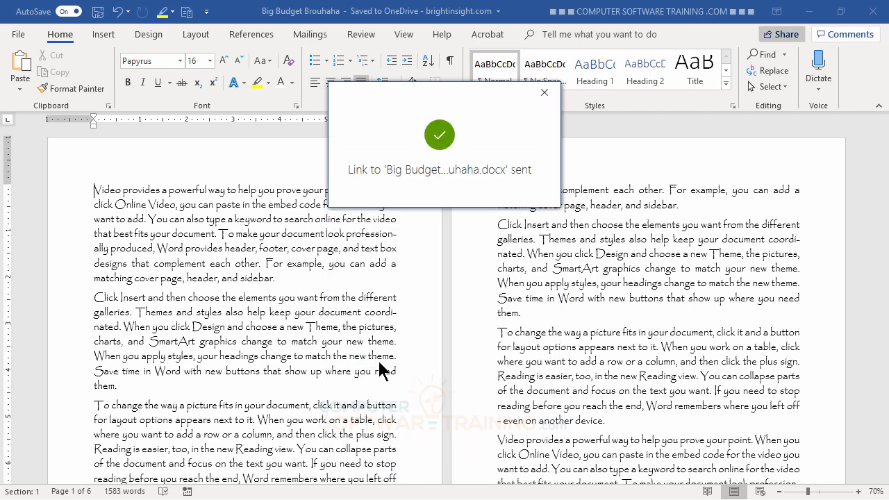
# - Dismiss the link-sent confirmation and maximize the OneDrive browser window showing STUDENT CLASS FILES
pyautogui.click(545, 93)
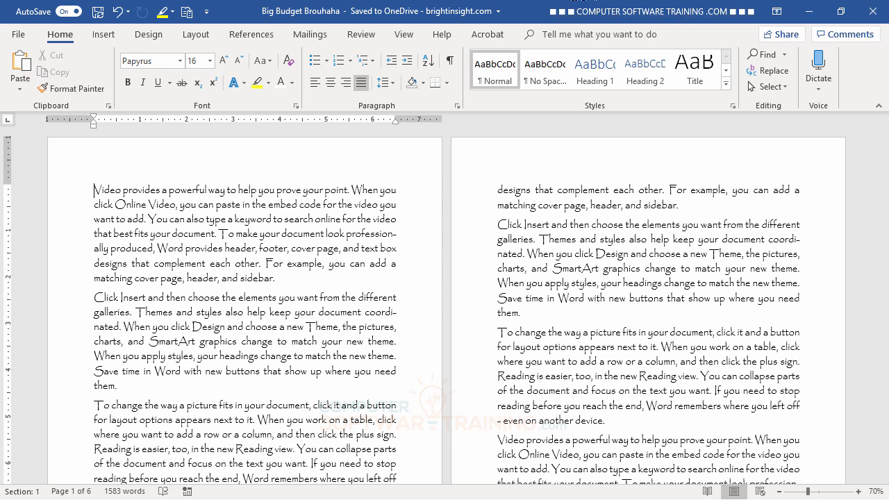
pyautogui.moveTo(888, 142); pyautogui.dragTo(305, 77)
pyautogui.doubleClick(305, 76)
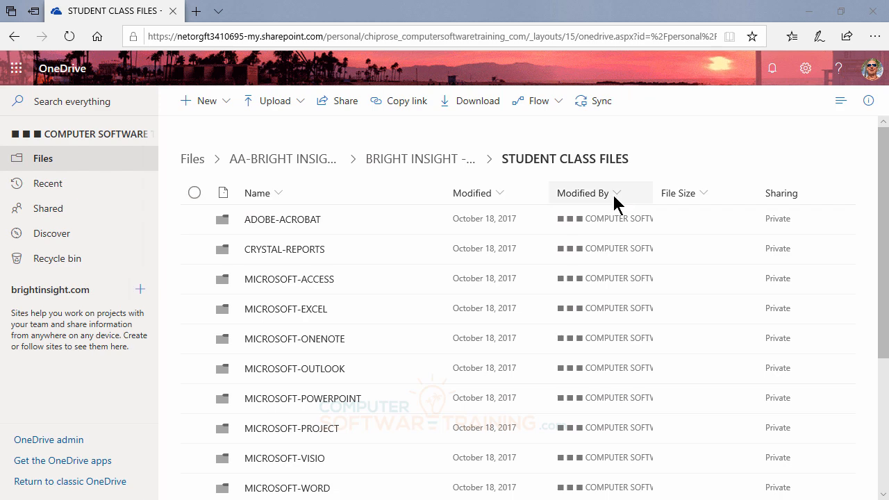
# - Open the Shared view in the OneDrive sidebar
pyautogui.click(48, 209)
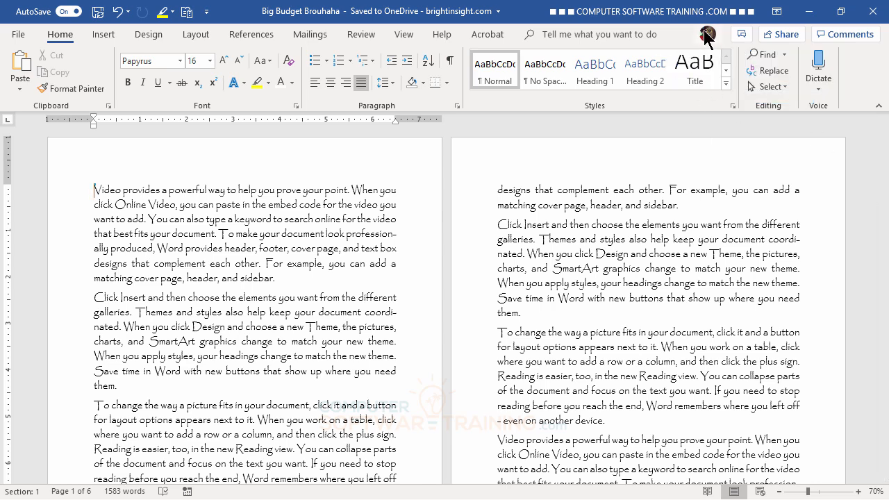
# - Watch the co-author add a bold red sentence and the 'Video in the New Age...' heading
pyautogui.moveTo(704, 39)
pyautogui.hotkey('ctrl', 'Home')
pyautogui.hotkey('alt', 'Down')
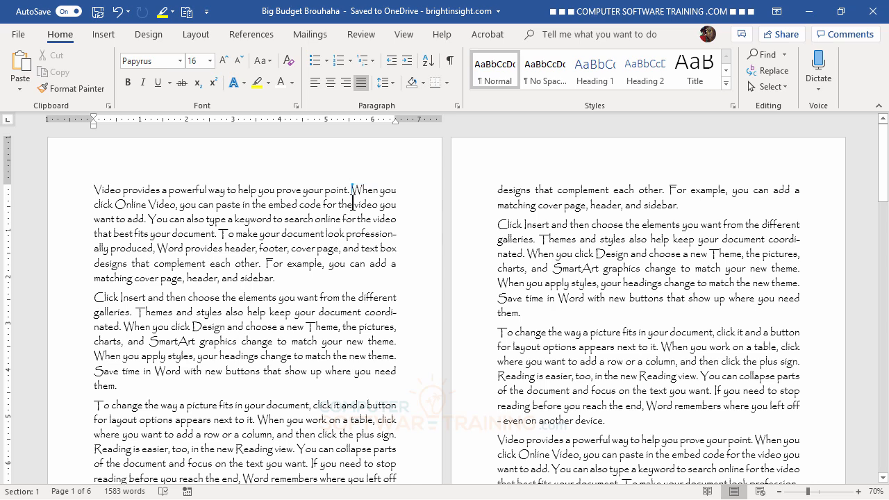
pyautogui.moveTo(353, 197)
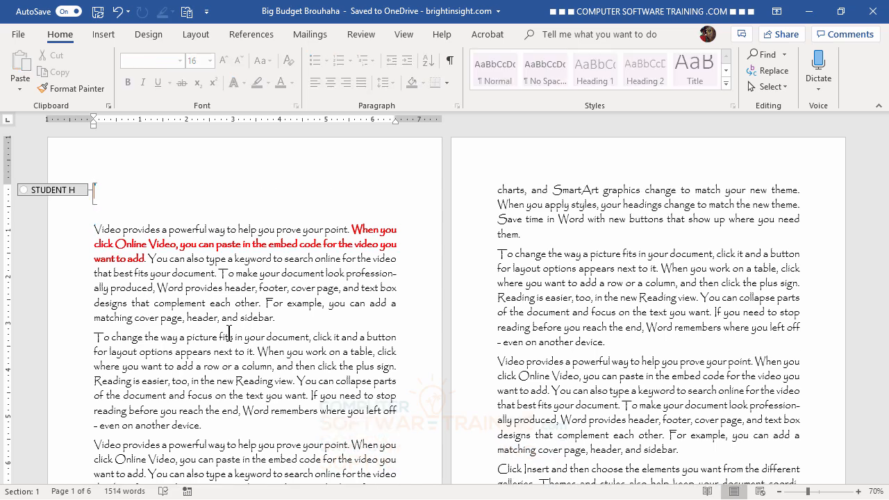
pyautogui.scroll(-1, 229, 334)
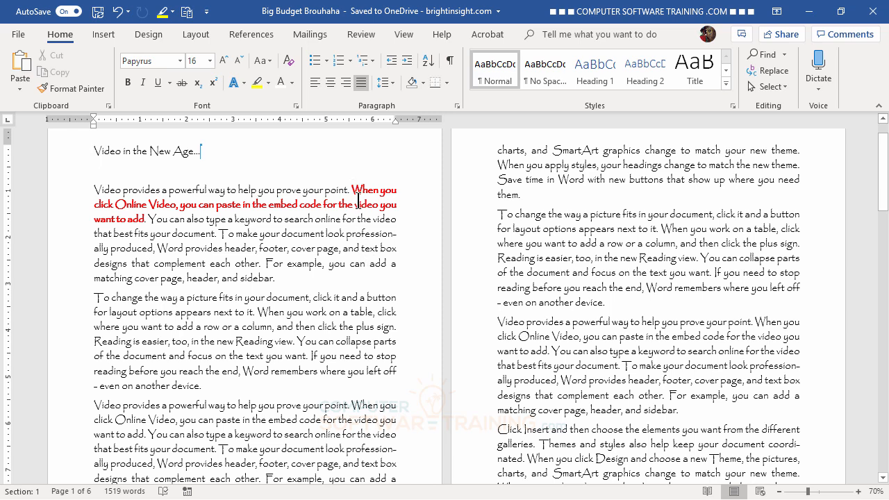
# - Set the red sentence starting 'When you click Online Video' to Automatic font colour
pyautogui.moveTo(352, 192); pyautogui.dragTo(145, 221)
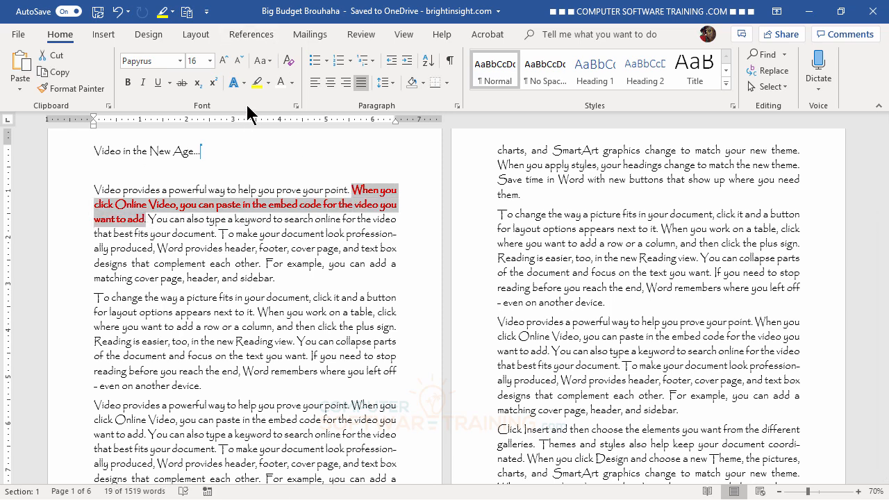
pyautogui.click(291, 83)
pyautogui.click(286, 96)
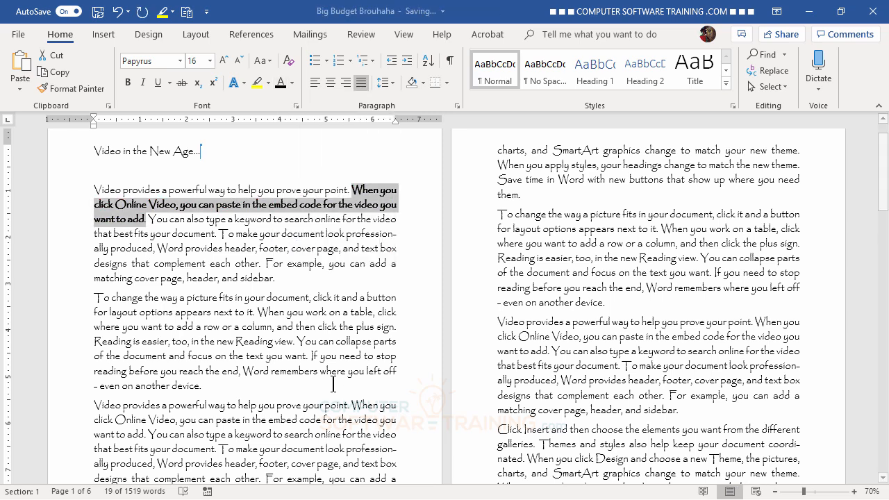
pyautogui.click(236, 297)
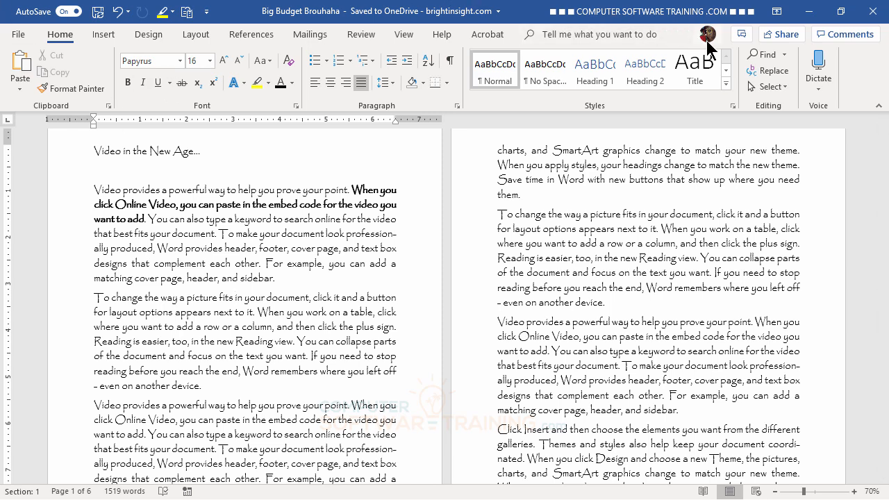
pyautogui.moveTo(709, 46)
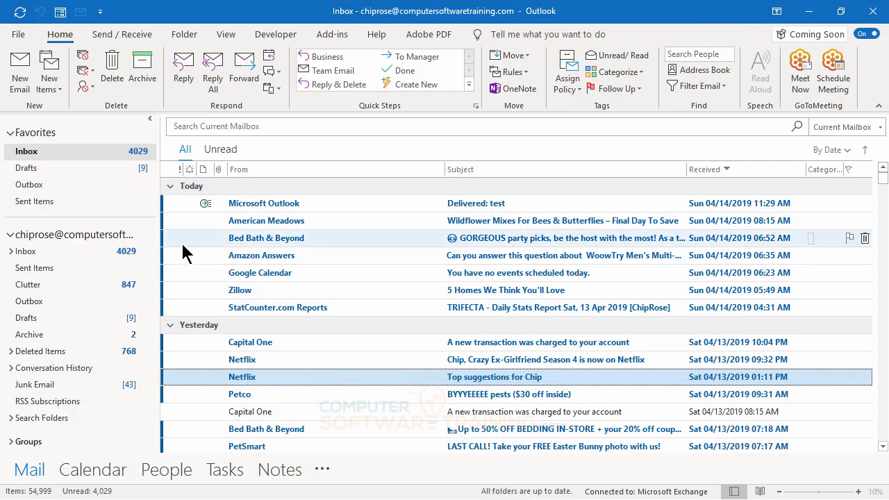
# - Start a new email from Outlook's Home tab
pyautogui.click(20, 66)
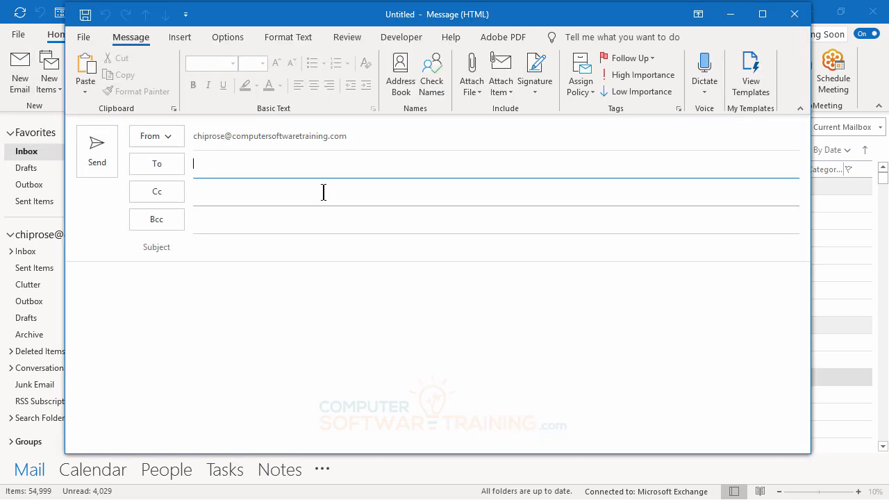
# - Address the email to the student co-author with subject 'The Big Budget Please Update'
pyautogui.moveTo(334, 21); pyautogui.dragTo(333, 31)
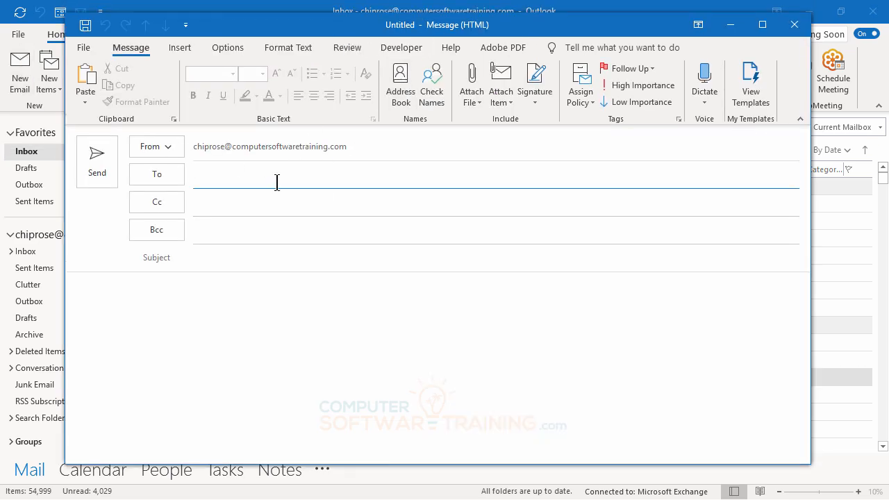
pyautogui.write('stude')
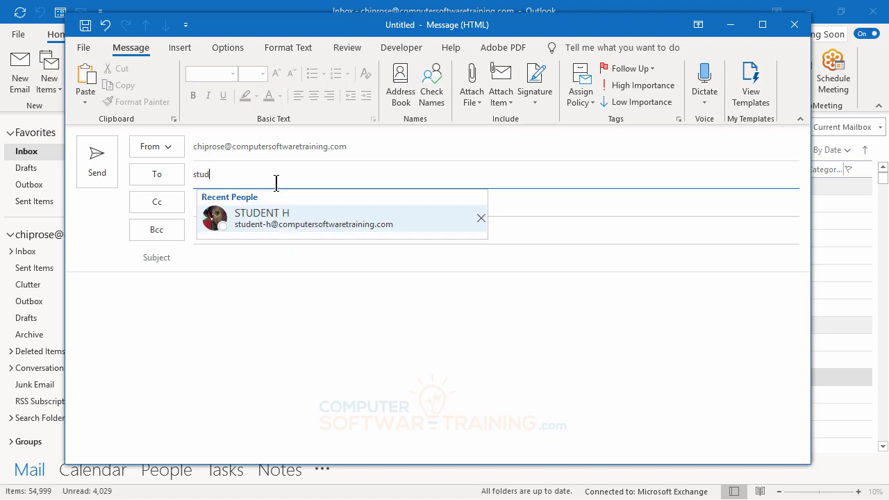
pyautogui.click(275, 221)
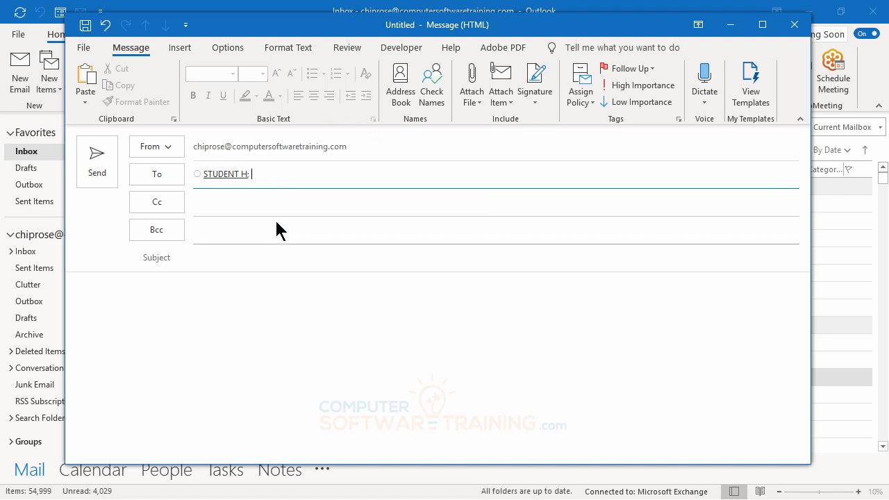
pyautogui.click(225, 258)
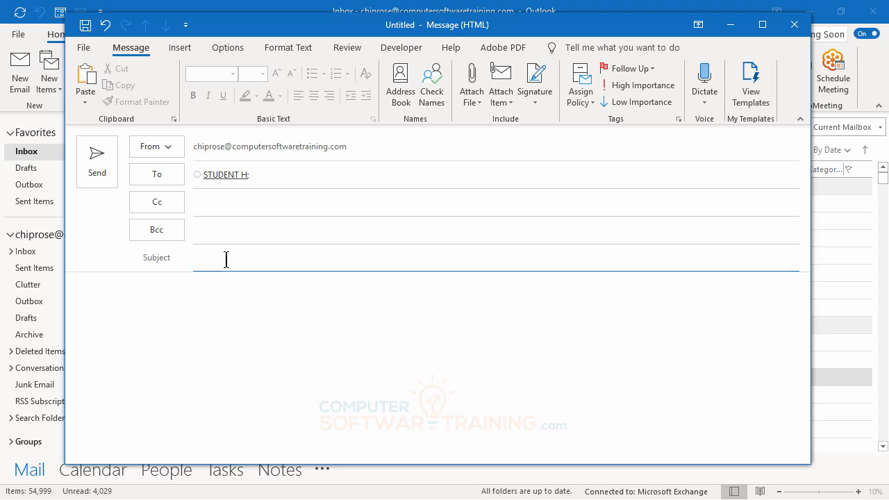
pyautogui.write('The Big Budget Please Update')
# - Show Outlook's Attach File list of recent documents with the Browse Web Locations option
pyautogui.click(473, 103)
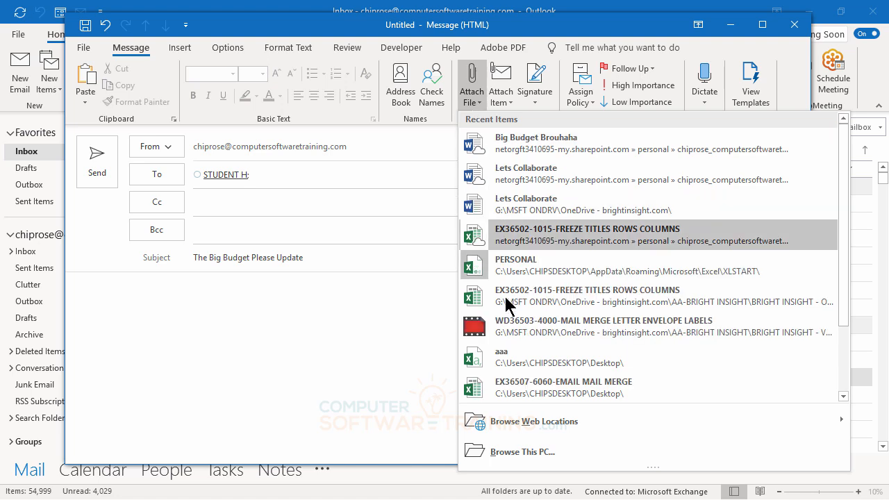
pyautogui.moveTo(578, 429)
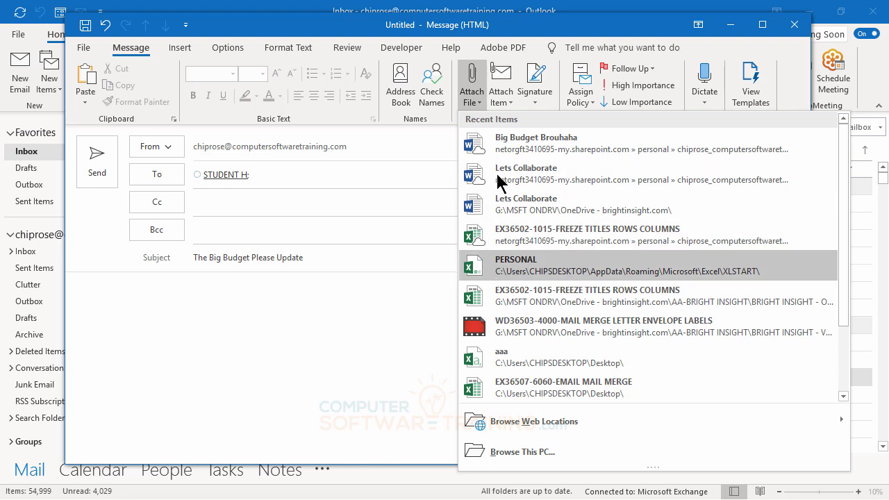
pyautogui.moveTo(501, 430)
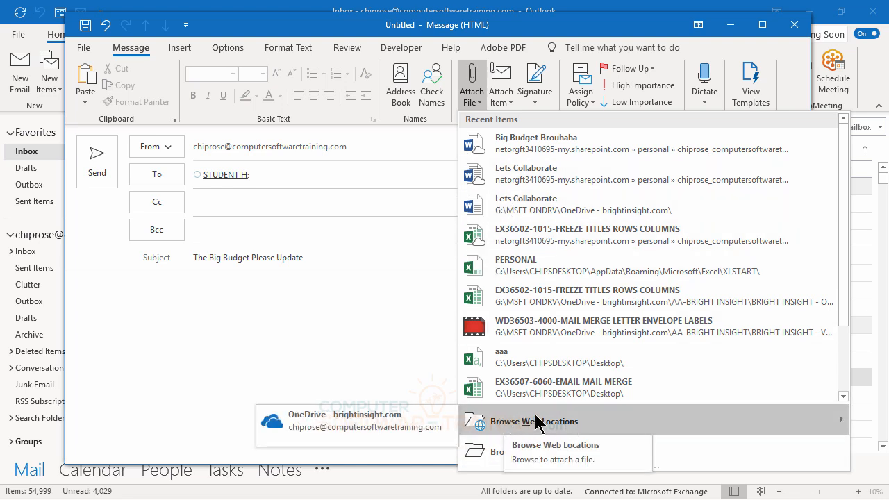
# - Browse this PC through AA-BRIGHT INSIGHT, BRIGHT INSIGHT - ONSITE and STUDENT CLASS FILES into MICROSOFT-WORD
pyautogui.click(355, 420)
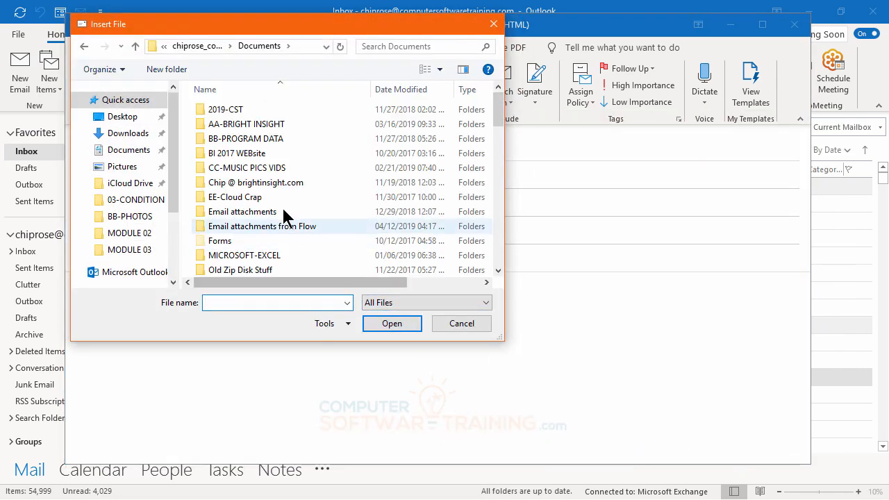
pyautogui.click(223, 129)
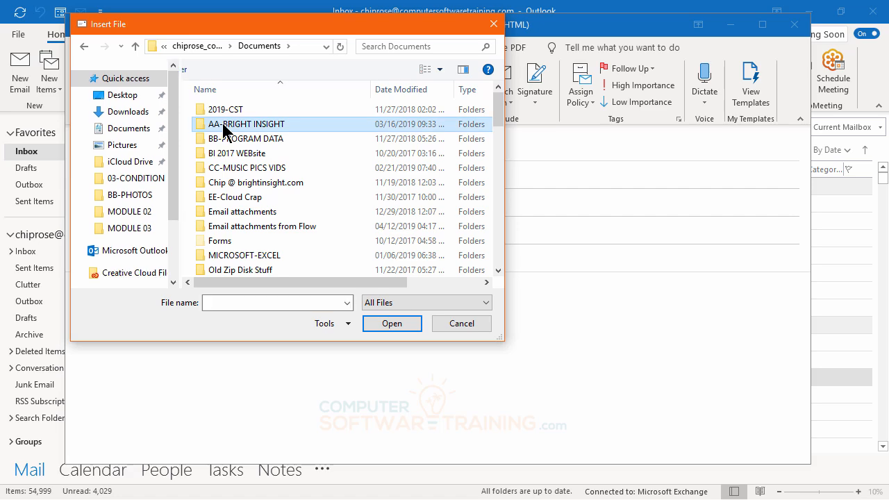
pyautogui.doubleClick(224, 129)
pyautogui.click(240, 115)
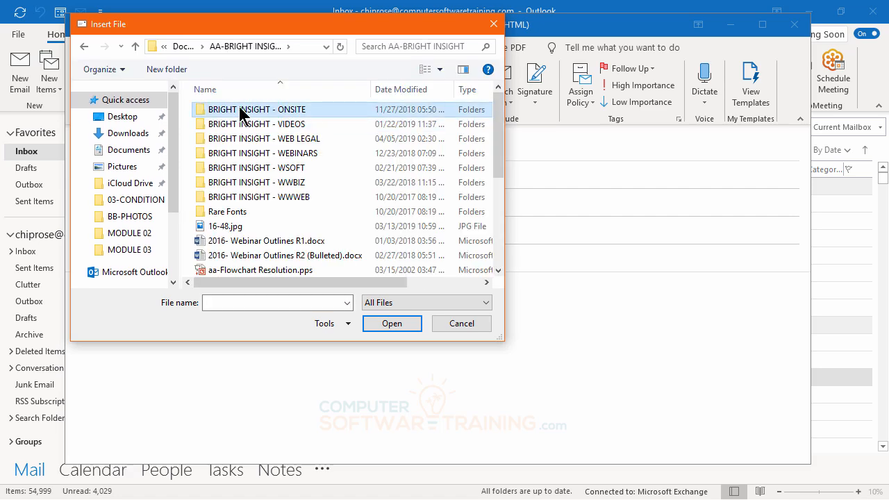
pyautogui.doubleClick(239, 115)
pyautogui.doubleClick(239, 113)
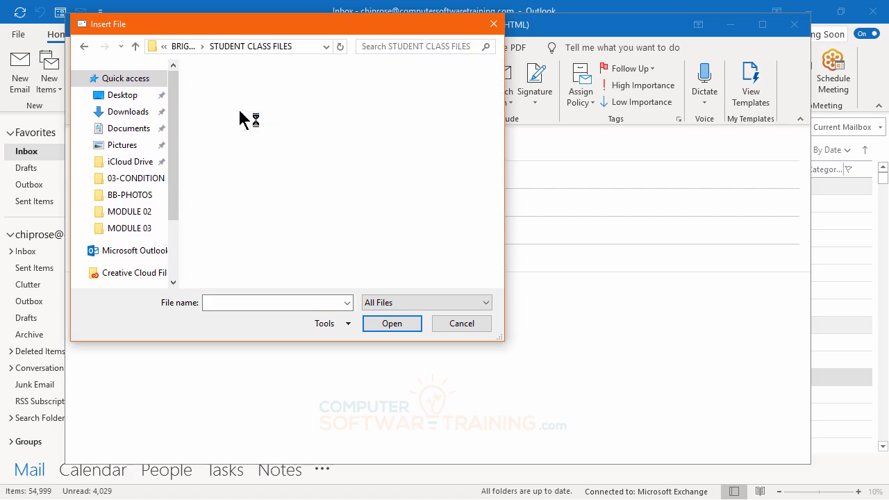
pyautogui.doubleClick(265, 240)
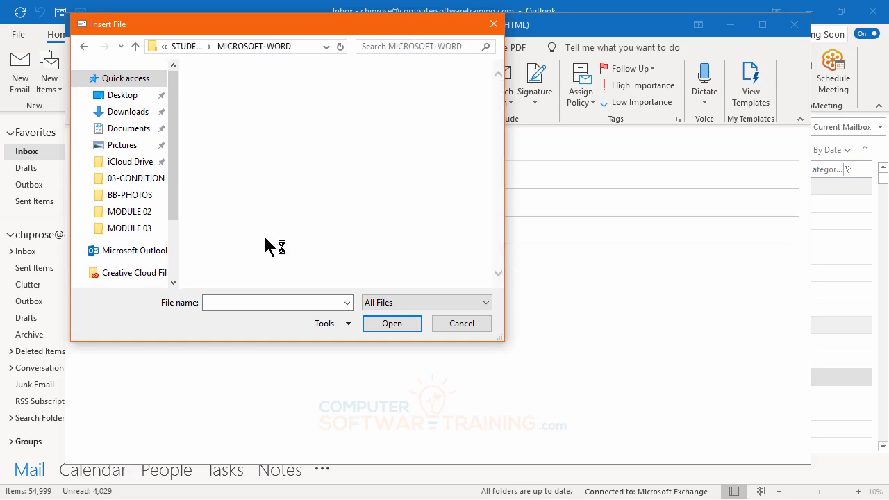
# - Insert the WD36501-1000-GETTING STARTED WITH WORD file into the message
pyautogui.scroll(-3, 274, 174)
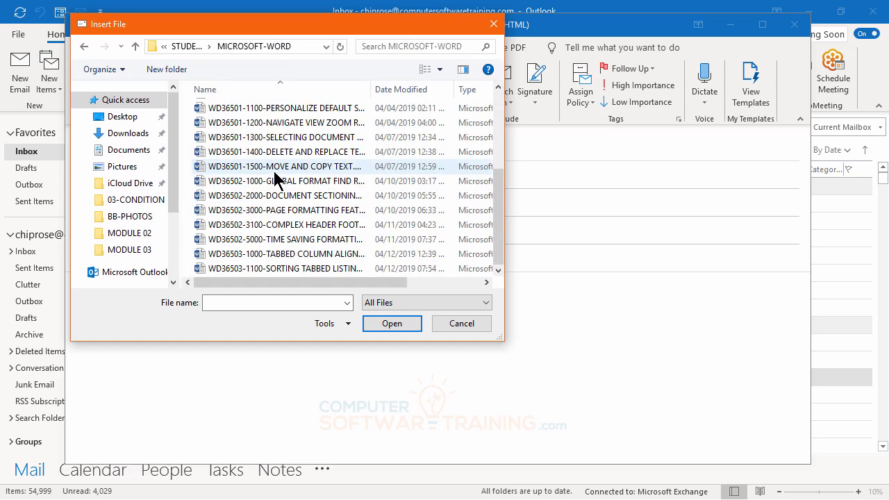
pyautogui.scroll(1, 276, 180)
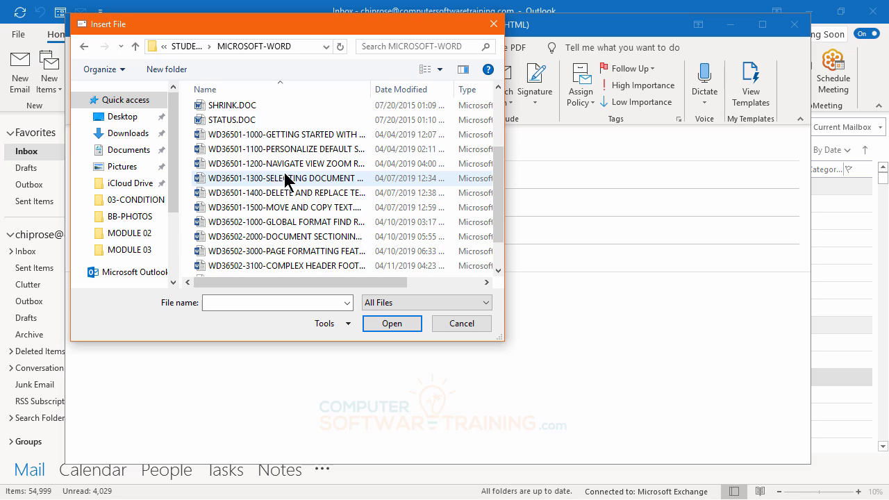
pyautogui.click(230, 134)
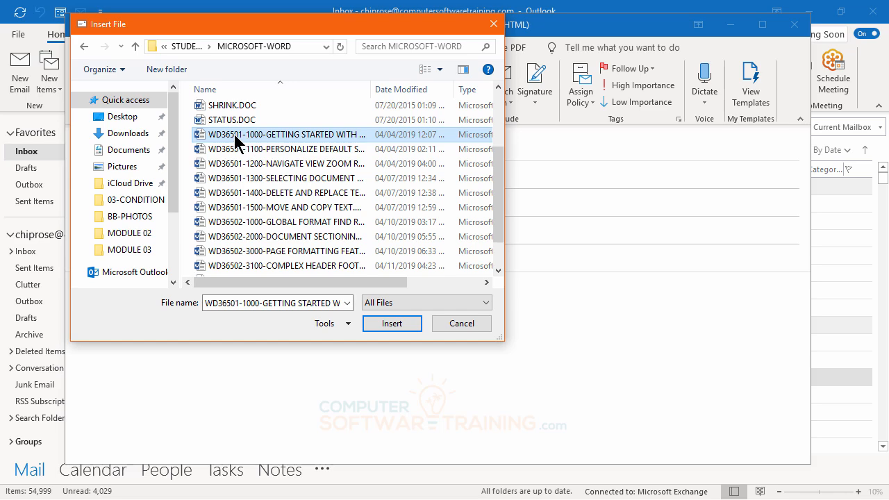
pyautogui.doubleClick(235, 141)
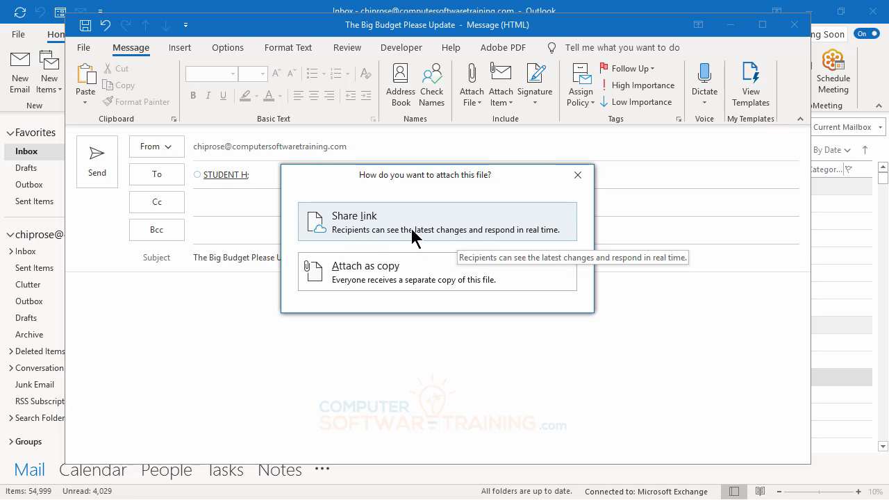
# - Attach the file as an 'Anyone can edit' shared link and send Big Budget Please Update
pyautogui.click(367, 218)
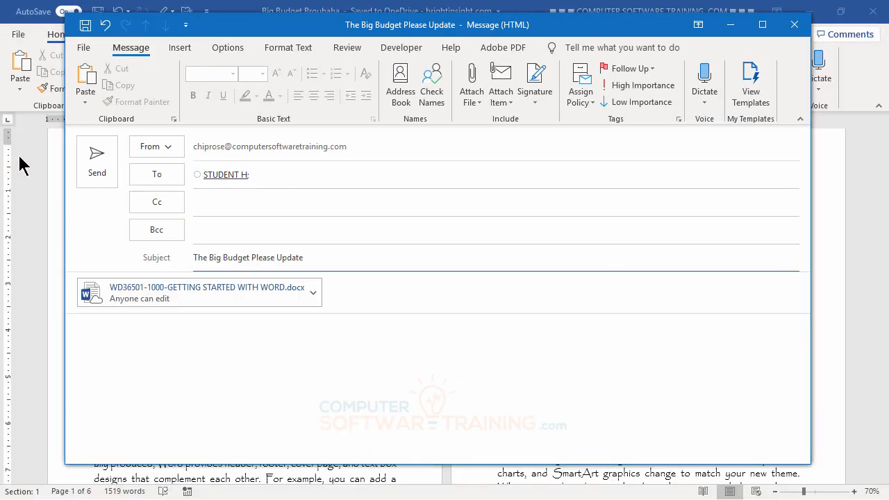
pyautogui.click(96, 162)
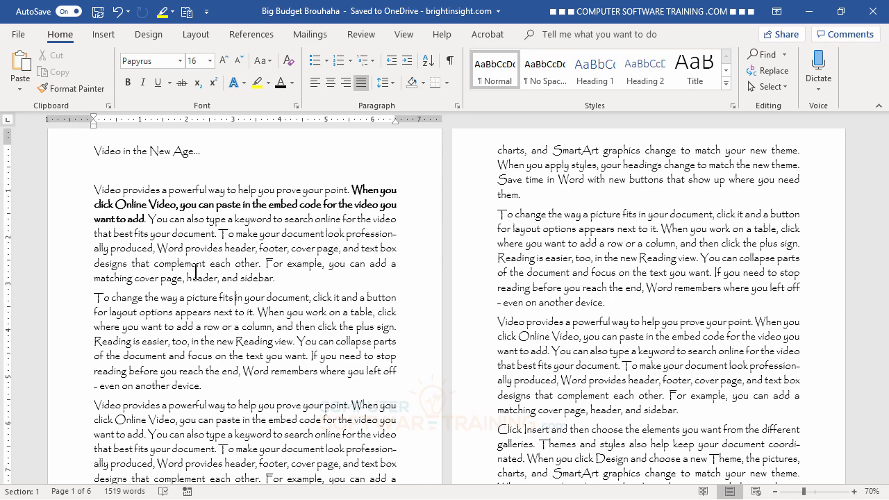
# - In File > Open, browse OneDrive - brightinsight.com into the MICROSOFT-WORD folder
pyautogui.click(18, 34)
pyautogui.click(40, 127)
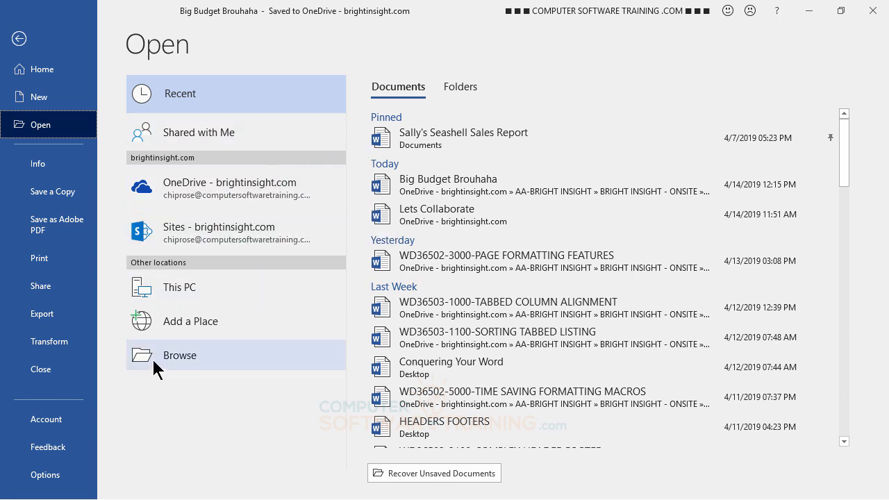
pyautogui.click(189, 197)
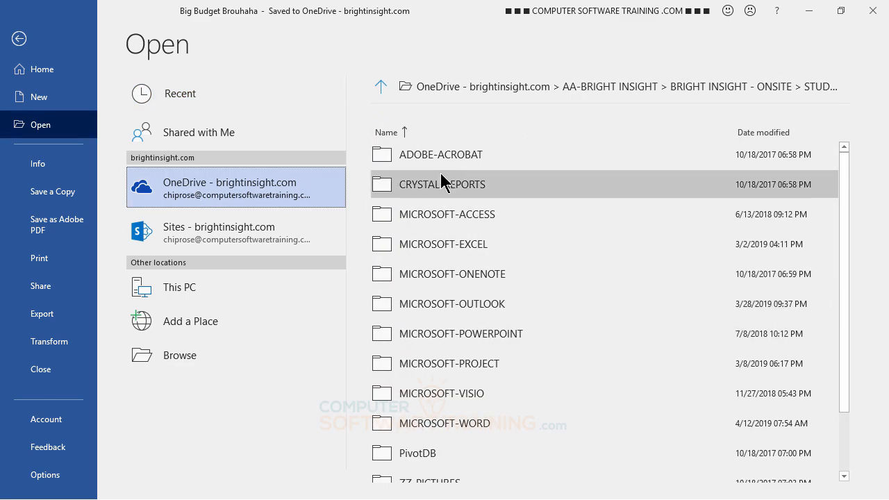
pyautogui.scroll(-2, 441, 170)
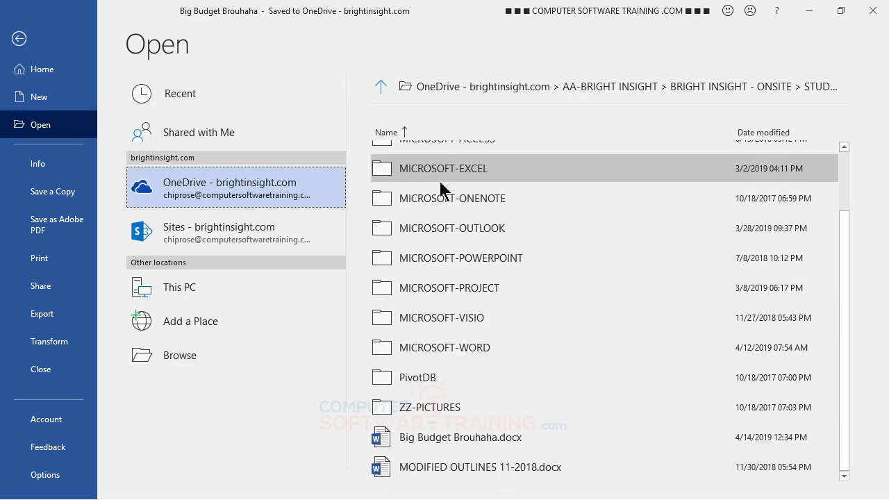
pyautogui.click(421, 348)
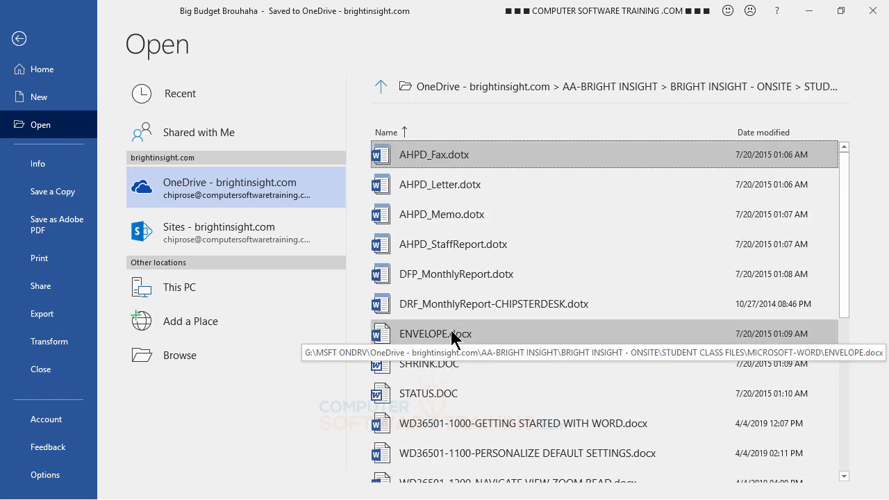
pyautogui.scroll(-2, 554, 333)
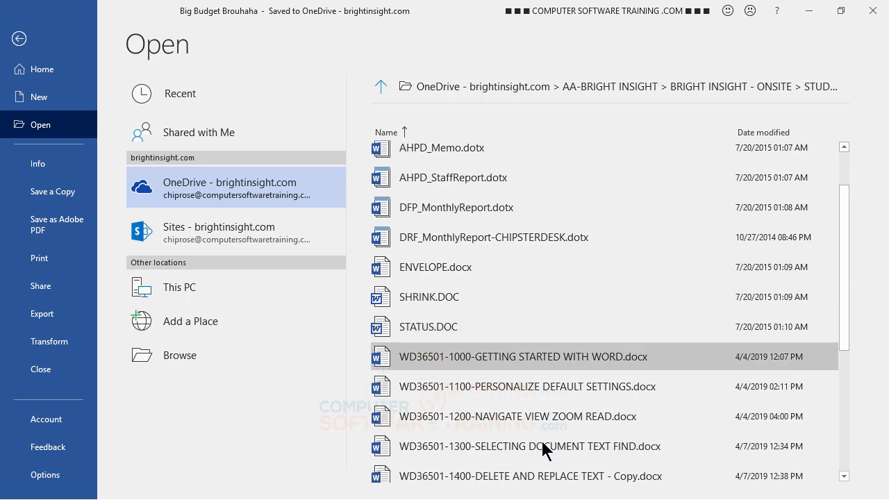
# - Open WD36501-1000-GETTING STARTED WITH WORD.docx from the MICROSOFT-WORD file list
pyautogui.click(507, 359)
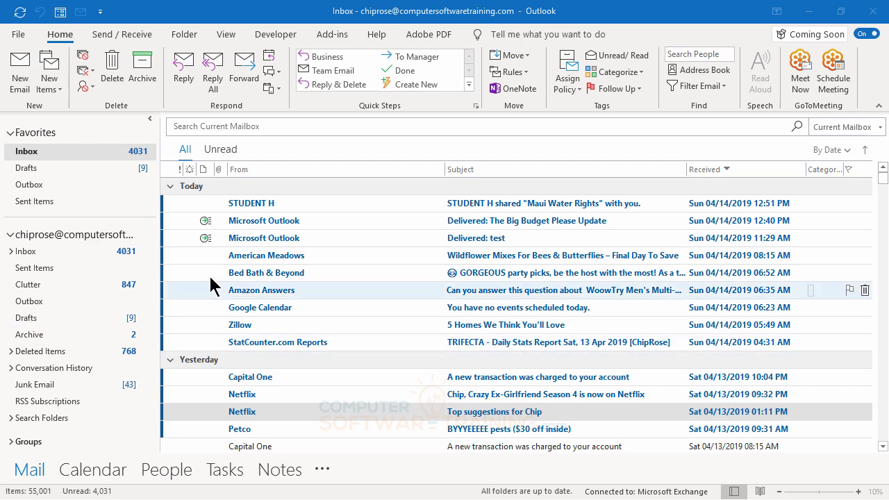
# - Open the 'shared Maui Water Rights with you' email and follow its document link into Word Online
pyautogui.click(276, 205)
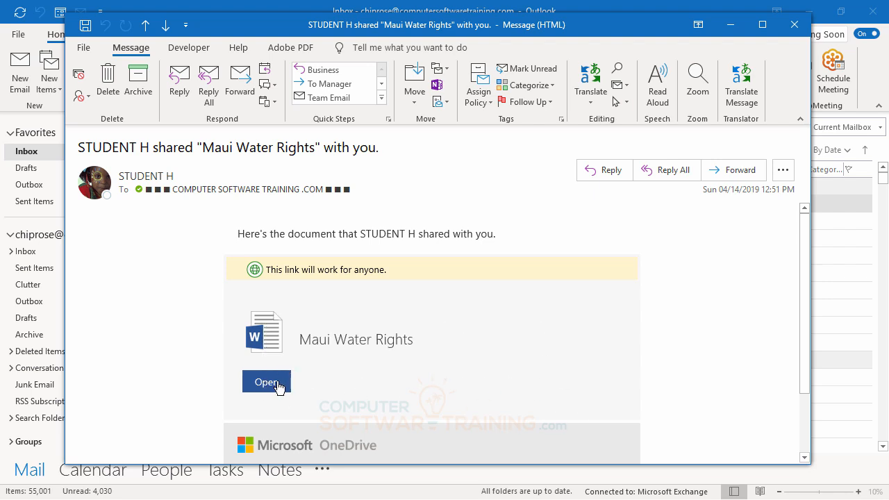
pyautogui.click(268, 346)
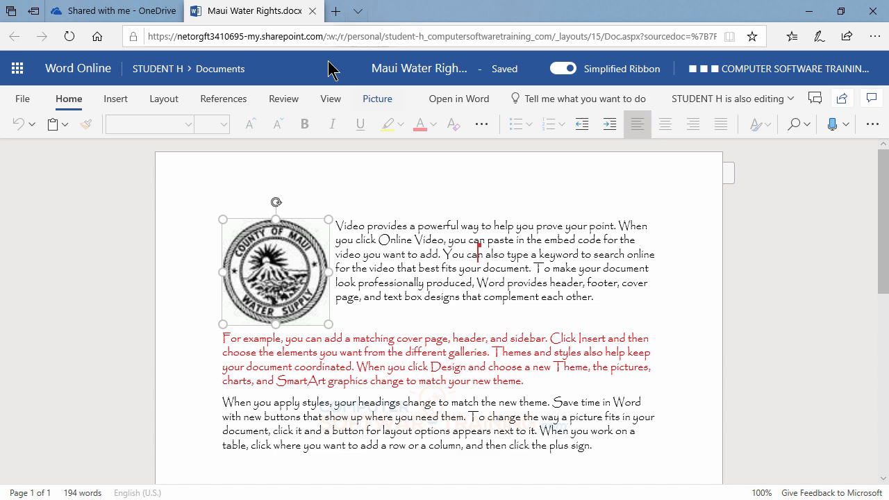
# - Switch to the 'Shared with me - OneDrive' browser tab
pyautogui.click(123, 13)
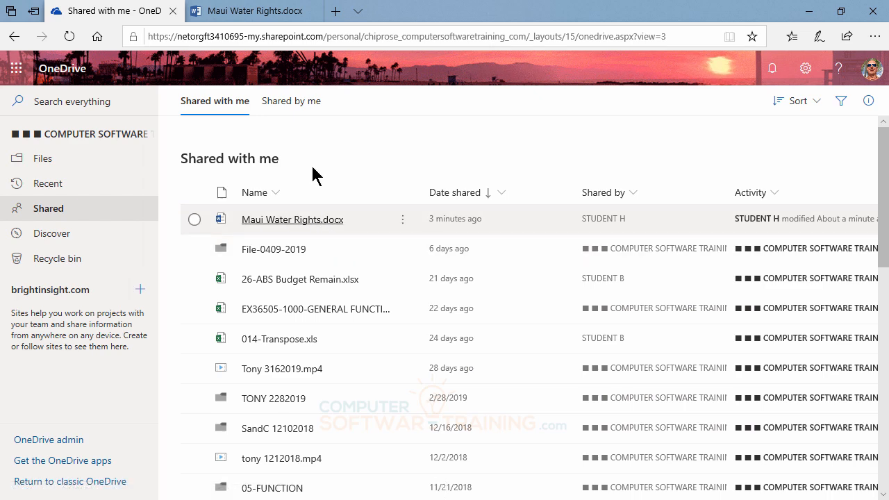
# - Review Manage Access for Big Budget Brouhaha.docx under Shared by me, then close the Maui Water Rights tab
pyautogui.click(290, 104)
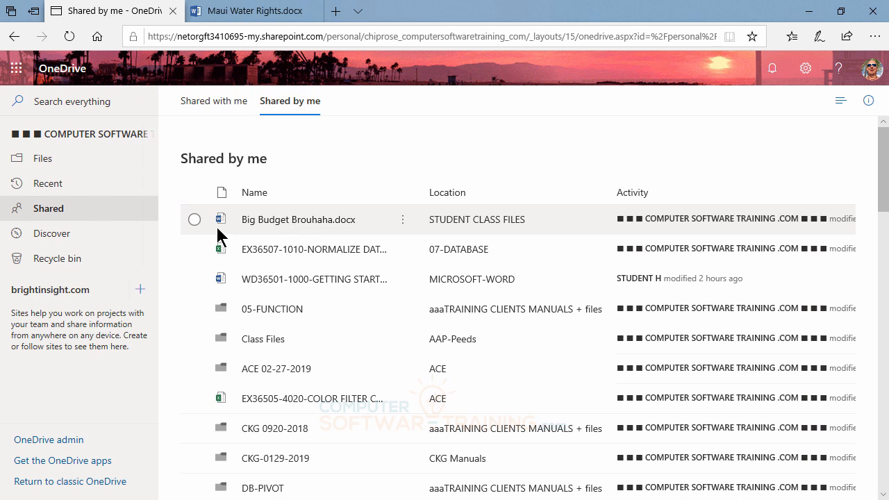
pyautogui.click(195, 220)
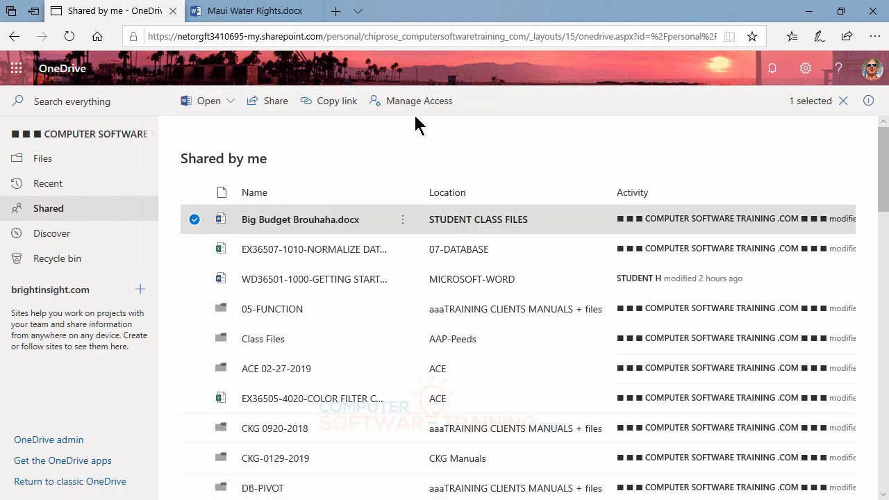
pyautogui.click(409, 104)
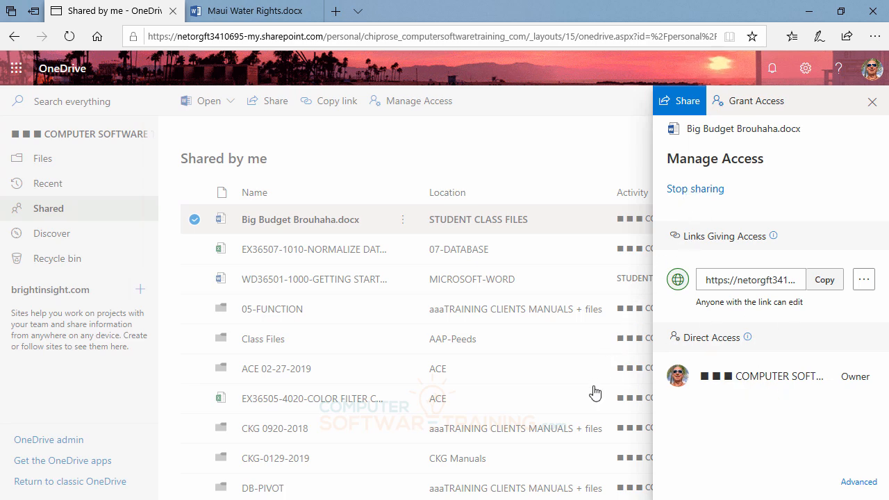
pyautogui.click(872, 102)
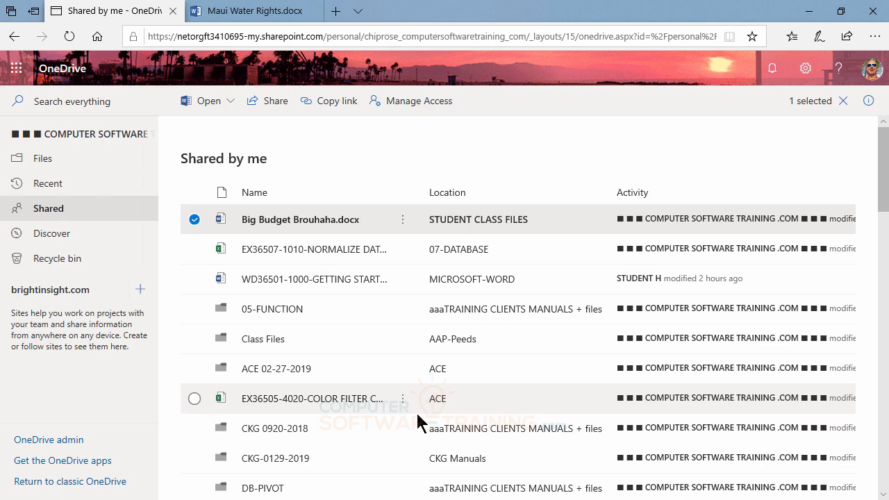
pyautogui.click(288, 14)
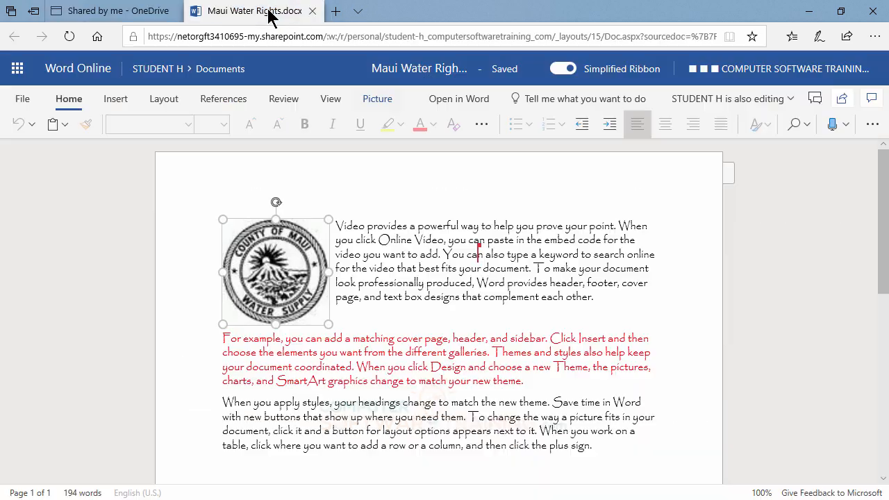
pyautogui.click(313, 11)
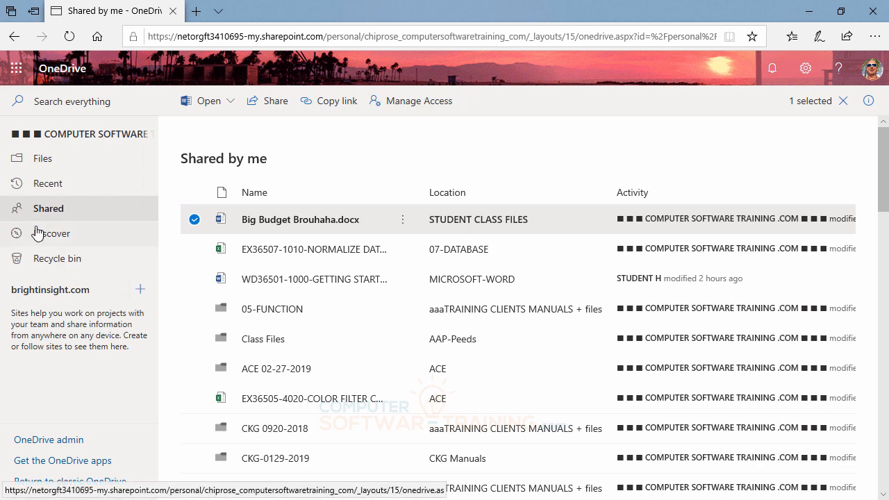
# - Show the Shared with me list again via Shared in the left navigation pane
pyautogui.click(57, 212)
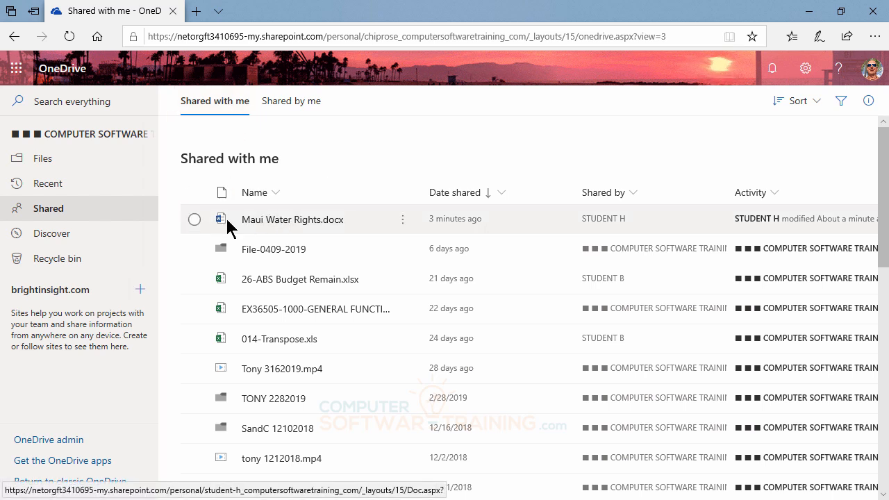
pyautogui.click(195, 220)
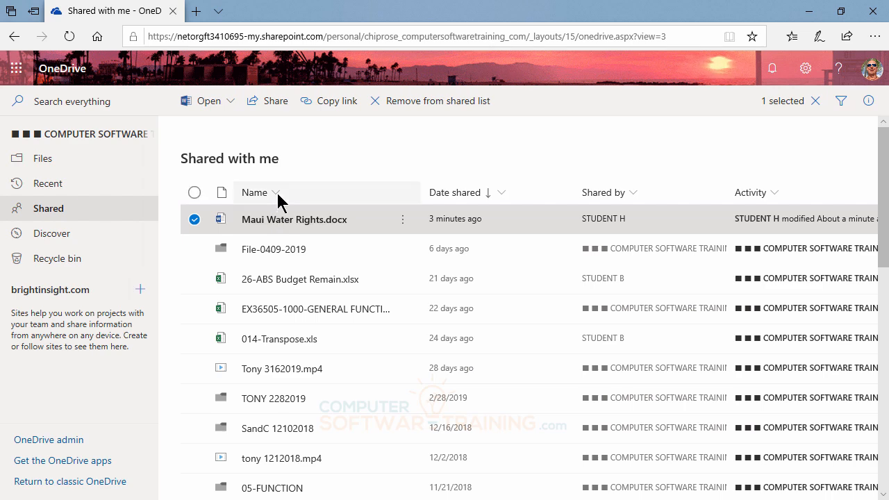
pyautogui.click(232, 105)
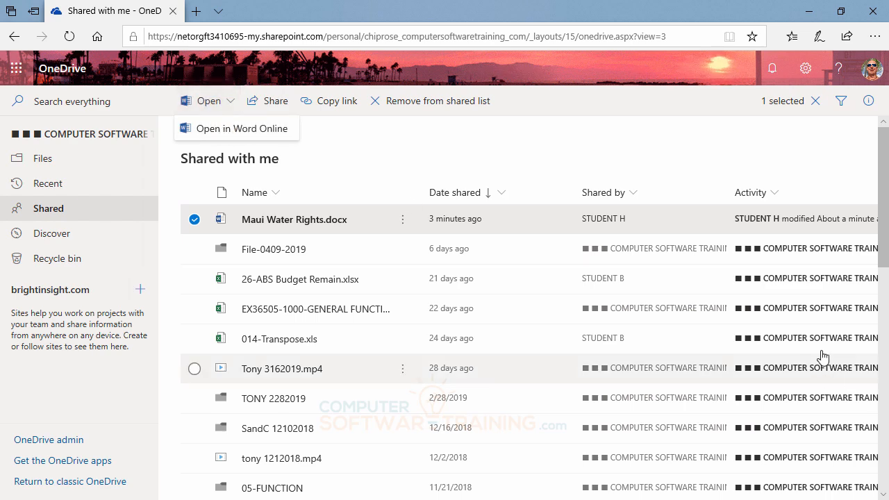
pyautogui.click(246, 134)
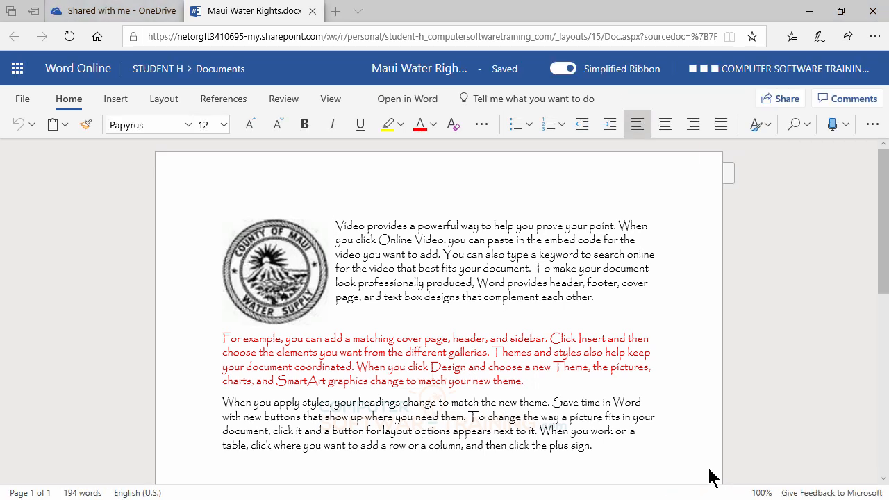
pyautogui.click(313, 13)
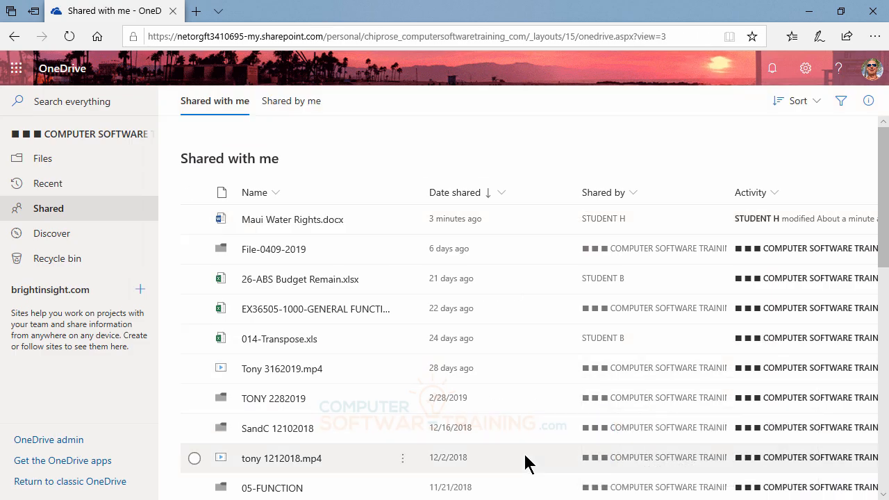
# - Close Edge, then select Maui Water Rights.docx and choose Open in Word
pyautogui.click(873, 13)
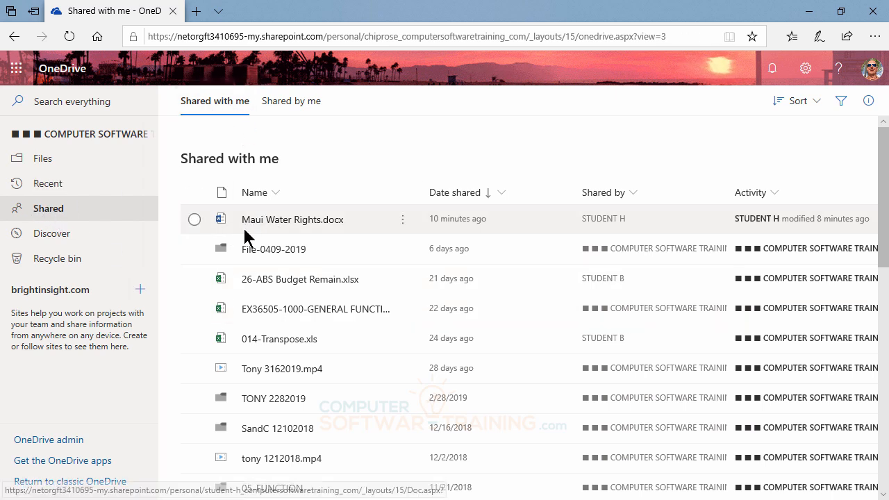
pyautogui.click(195, 220)
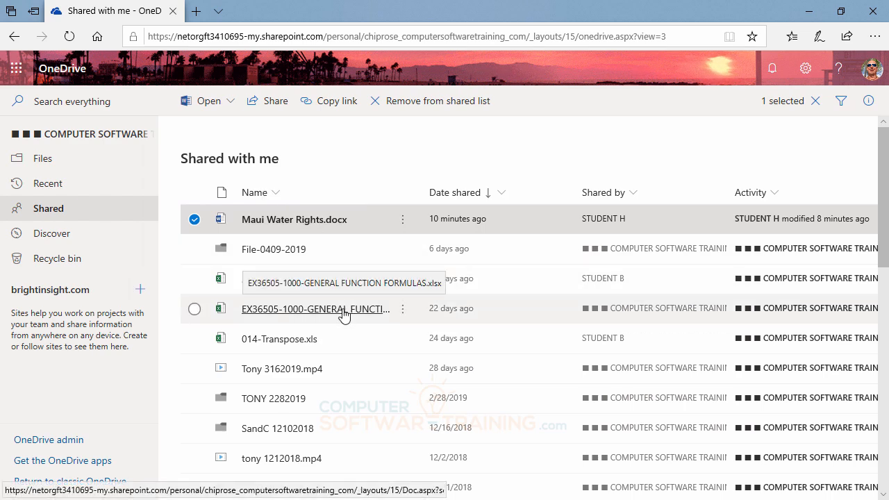
pyautogui.click(233, 105)
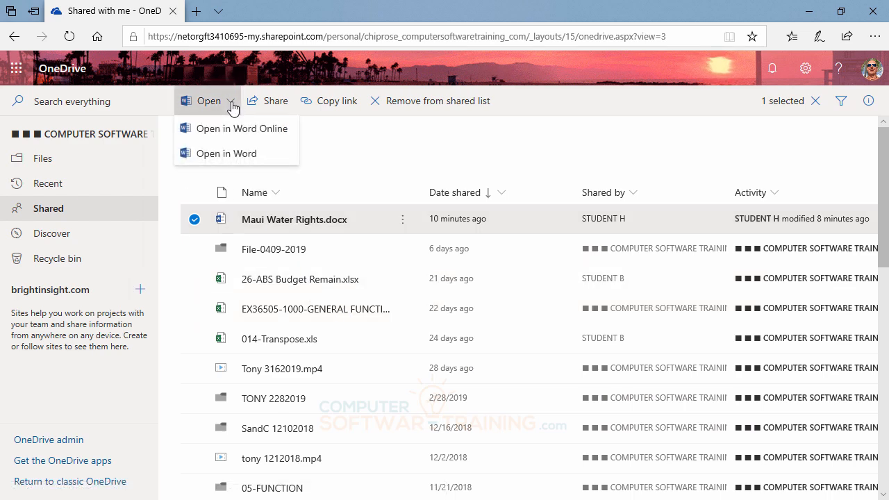
pyautogui.click(221, 155)
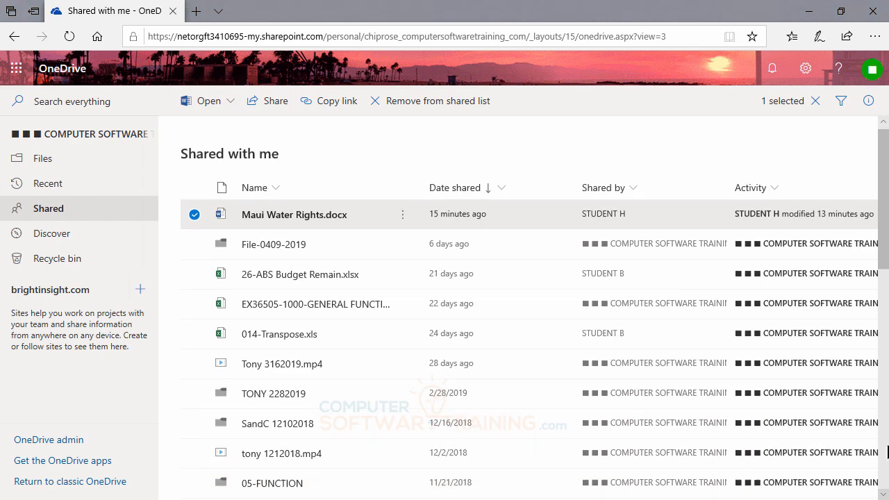
# - Scroll through the Maui Water Rights document to view its text and the Maui County seal
pyautogui.scroll(-7, 888, 452)
pyautogui.scroll(-2, 888, 452)
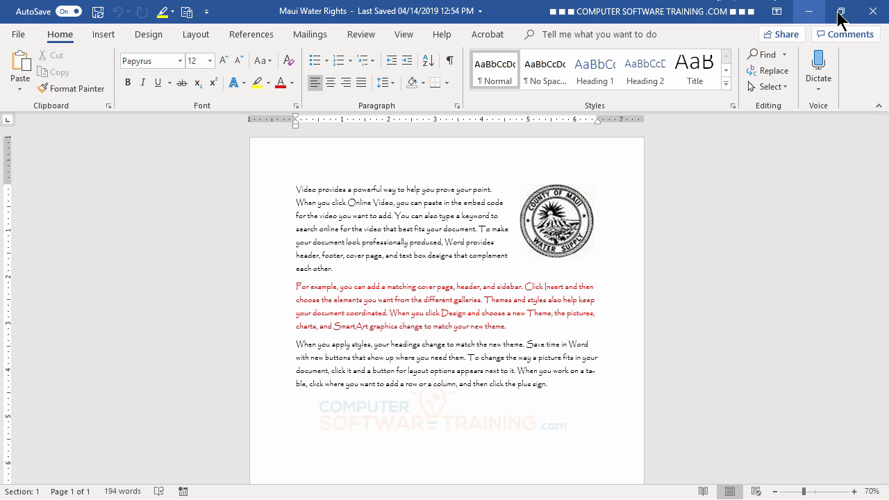
pyautogui.click(880, 14)
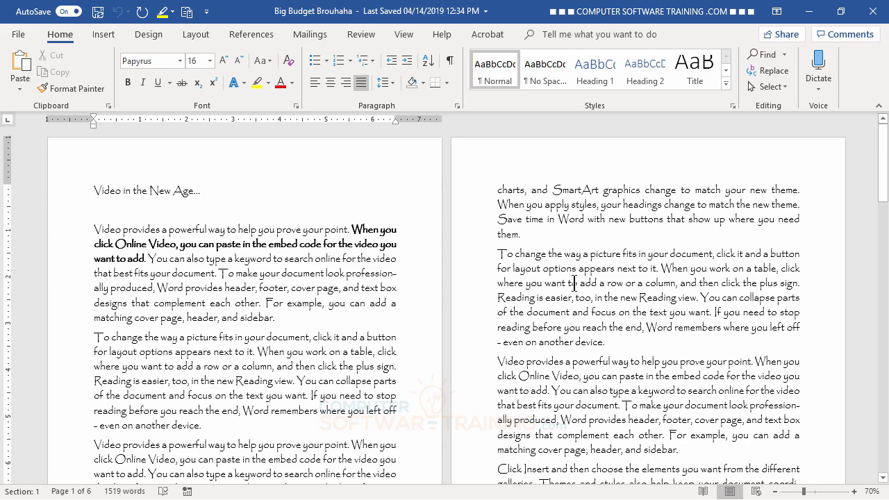
pyautogui.scroll(-3, 575, 284)
pyautogui.scroll(3, 570, 284)
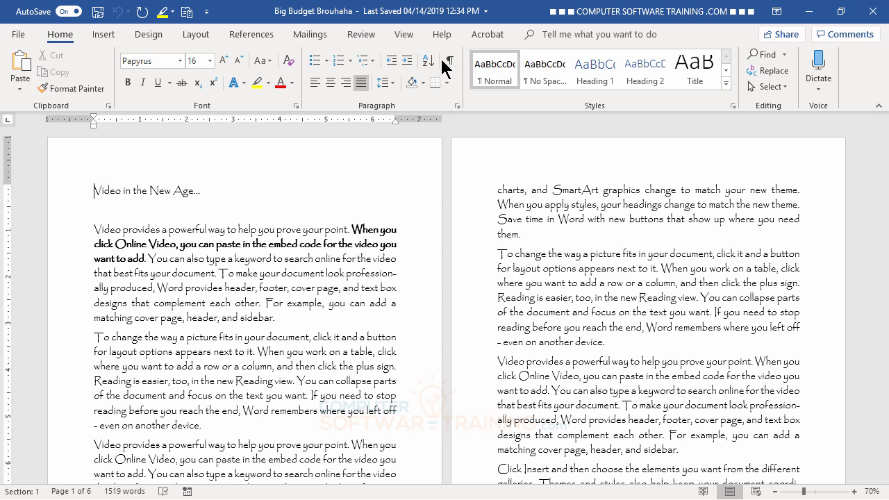
# - Switch on Track Changes from the Review tab and delete the selected opening sentences
pyautogui.click(359, 36)
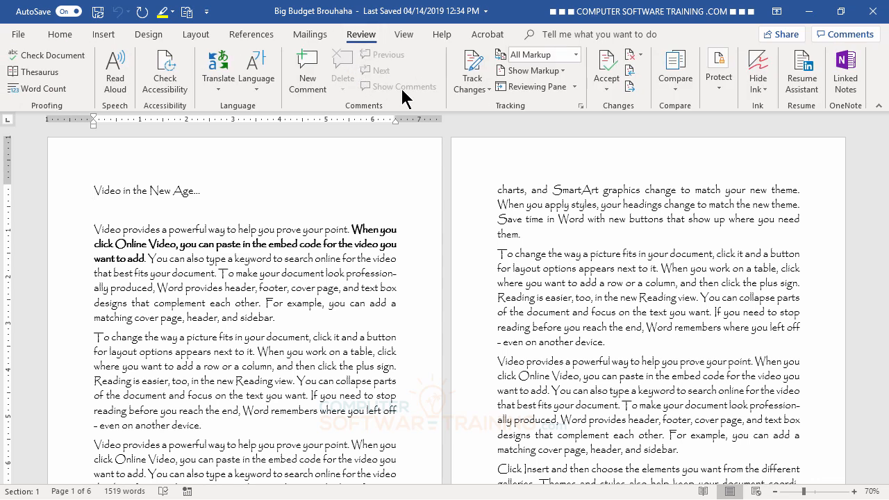
pyautogui.click(477, 89)
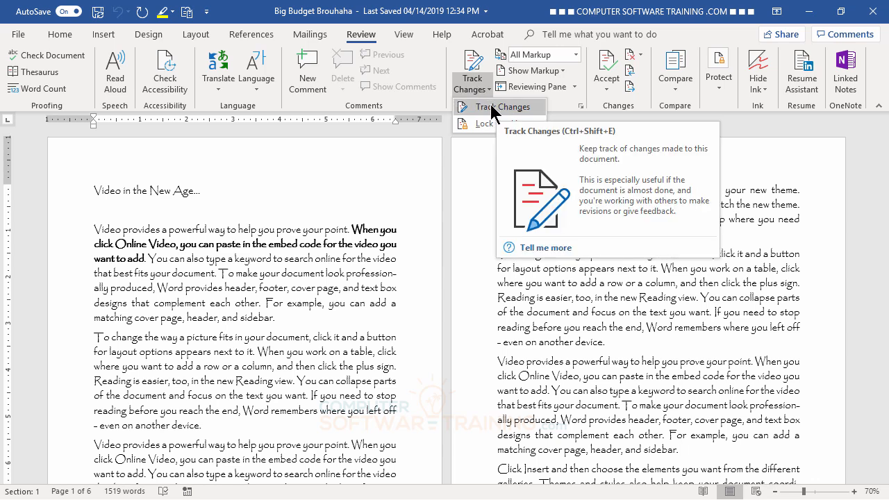
pyautogui.click(493, 107)
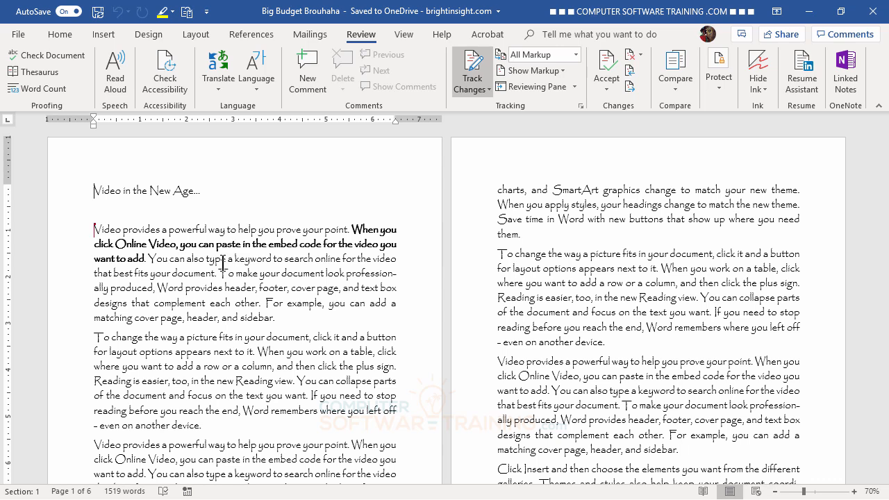
pyautogui.press('Delete')
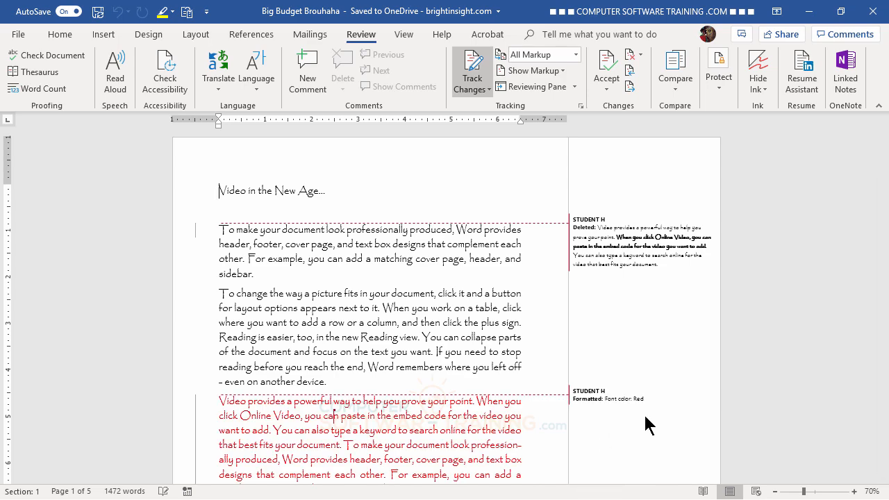
# - Set markup balloons to Show Only Comments and Formatting in Balloons
pyautogui.scroll(-6, 645, 422)
pyautogui.scroll(4, 645, 423)
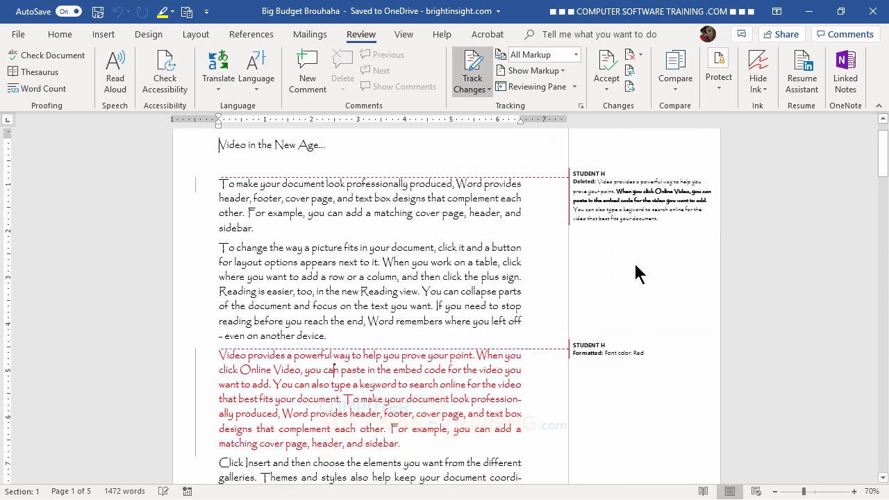
pyautogui.click(606, 182)
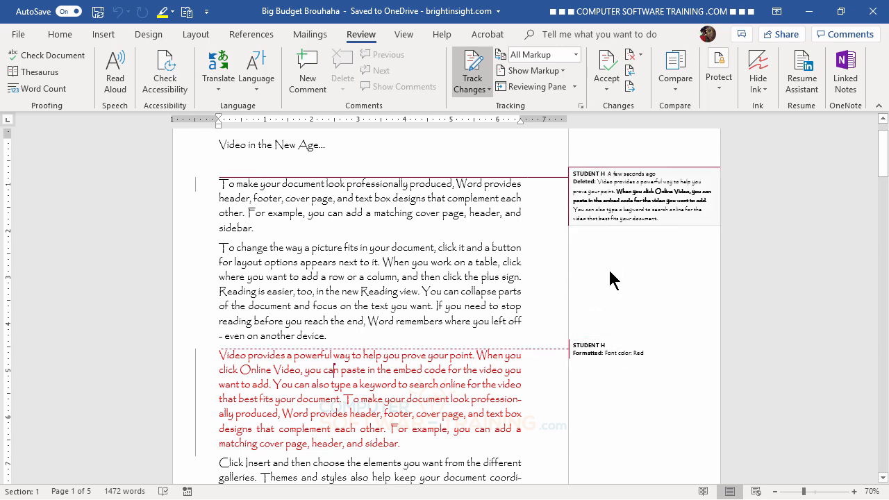
pyautogui.click(564, 71)
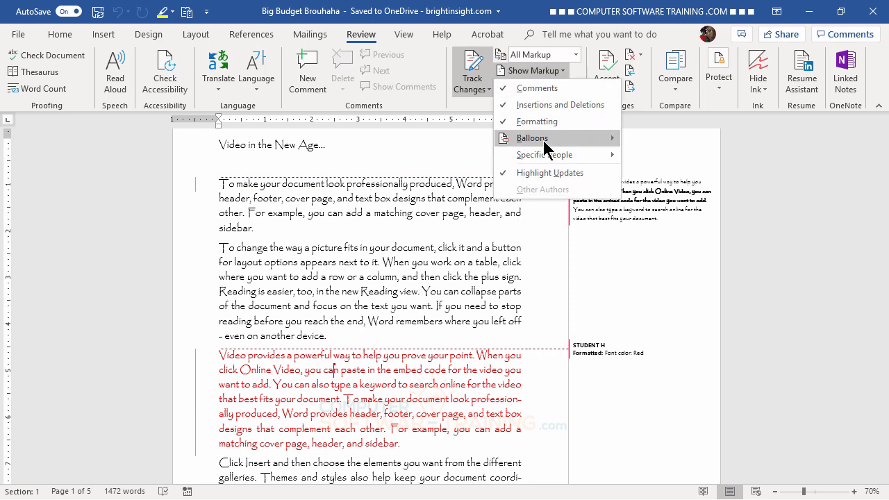
pyautogui.moveTo(542, 142)
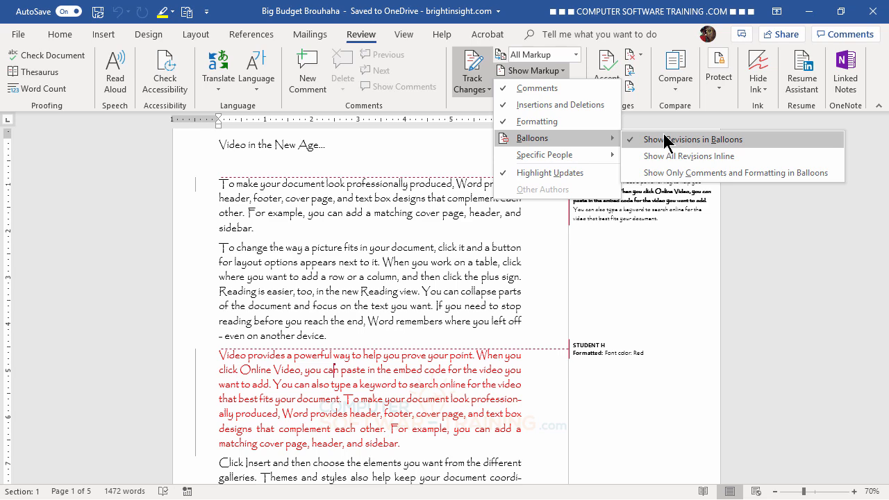
pyautogui.click(665, 173)
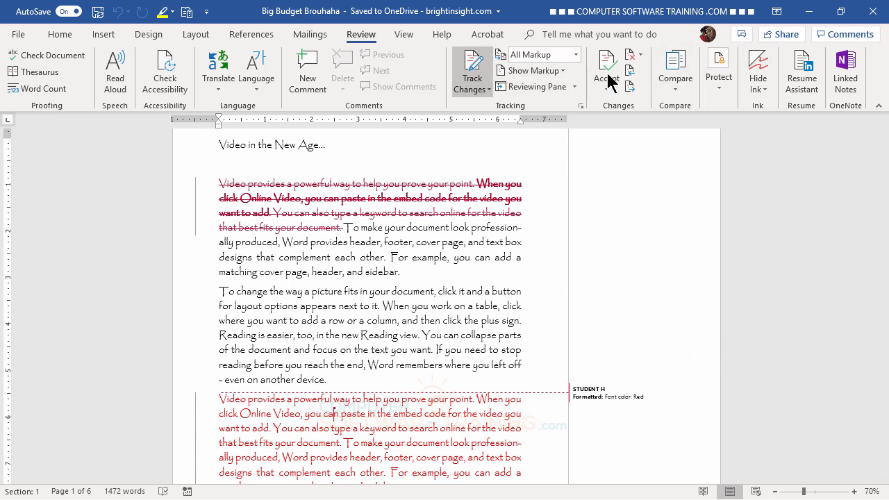
# - Set markup balloons to Show All Revisions Inline
pyautogui.click(562, 78)
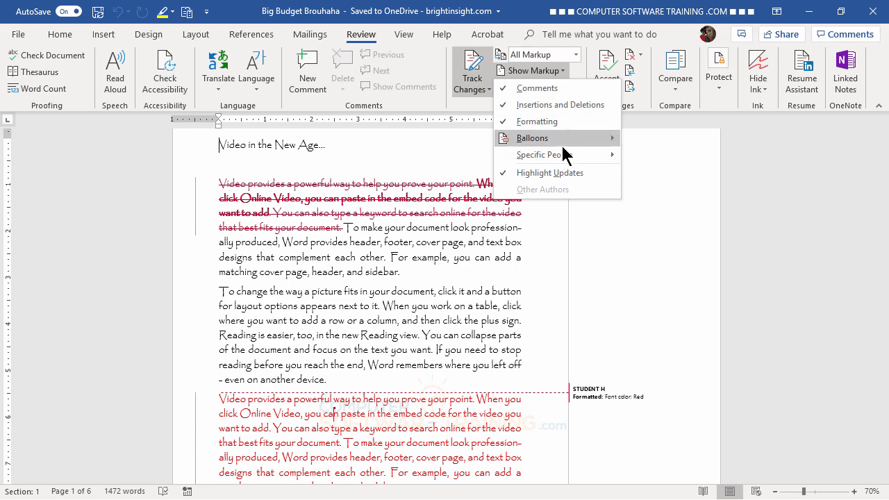
pyautogui.moveTo(570, 139)
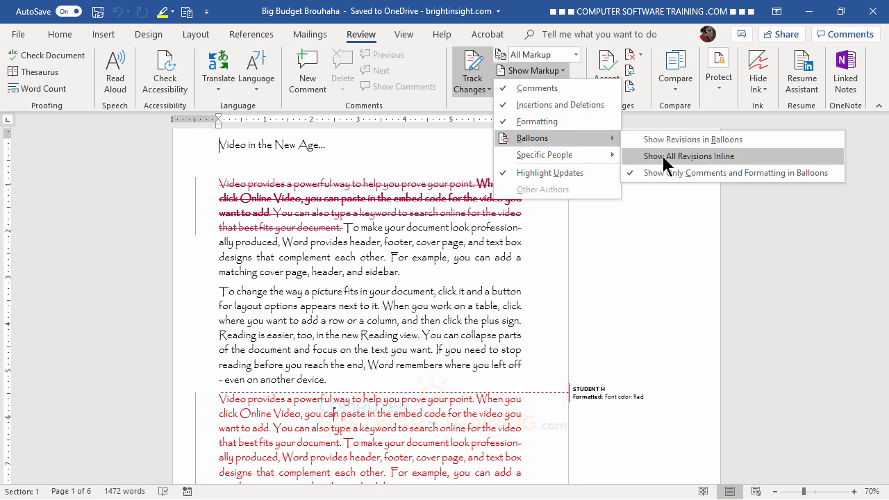
pyautogui.click(633, 155)
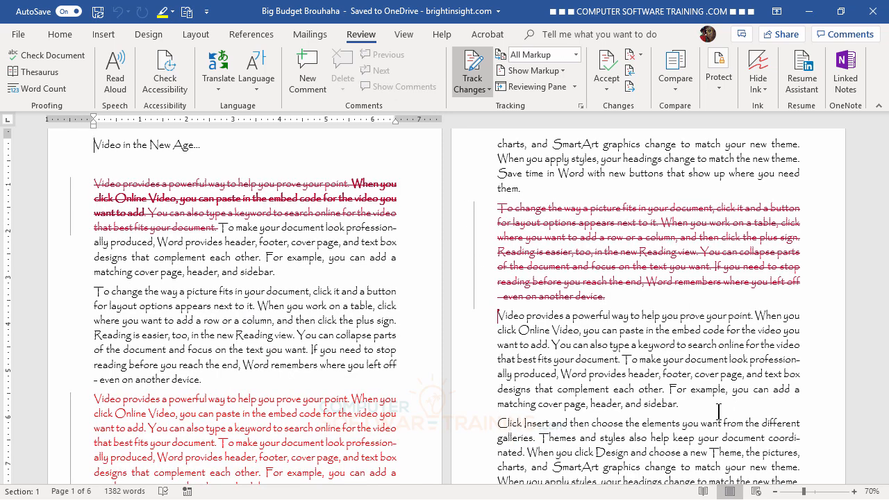
# - Italicize the 'Video provides a powerful way' paragraph below the deleted one on page two
pyautogui.tripleClick(585, 354)
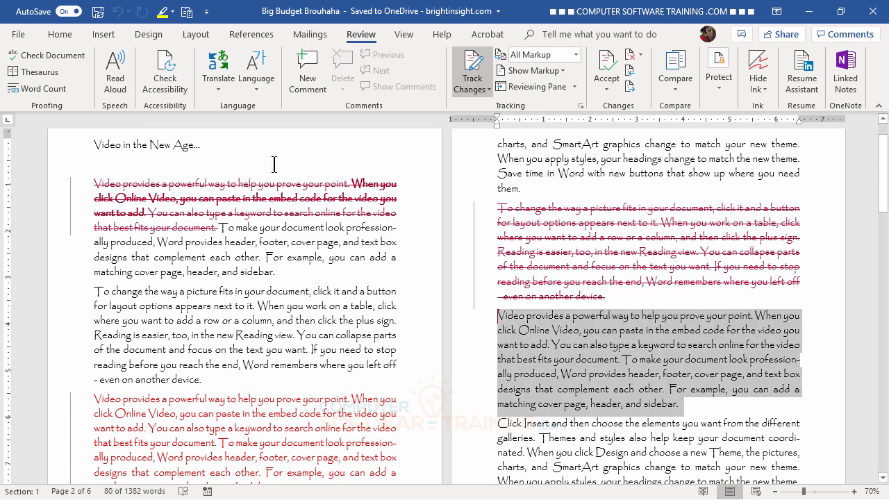
pyautogui.click(70, 34)
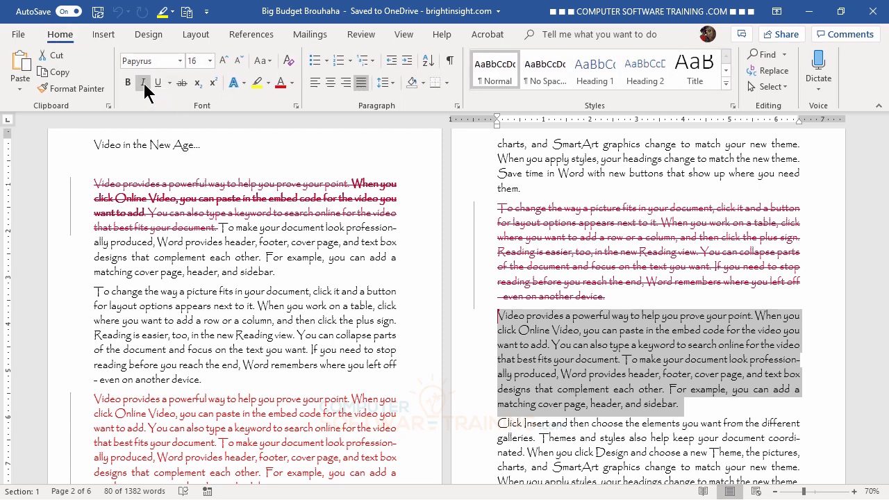
pyautogui.click(143, 85)
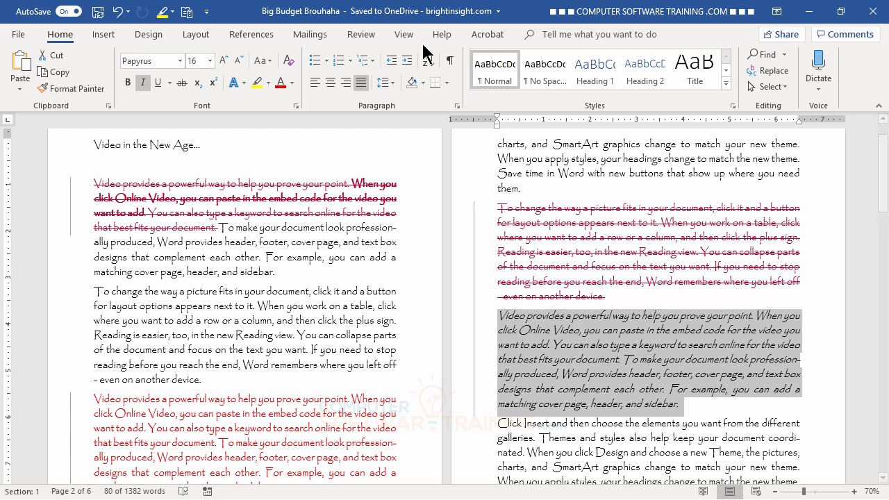
# - Check the Reviewing Pane, then set Display for Review to Original
pyautogui.click(369, 38)
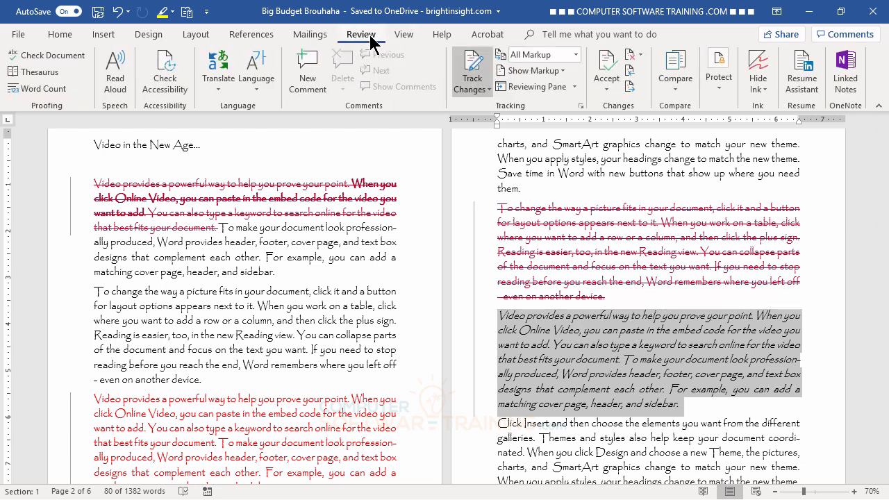
pyautogui.click(547, 87)
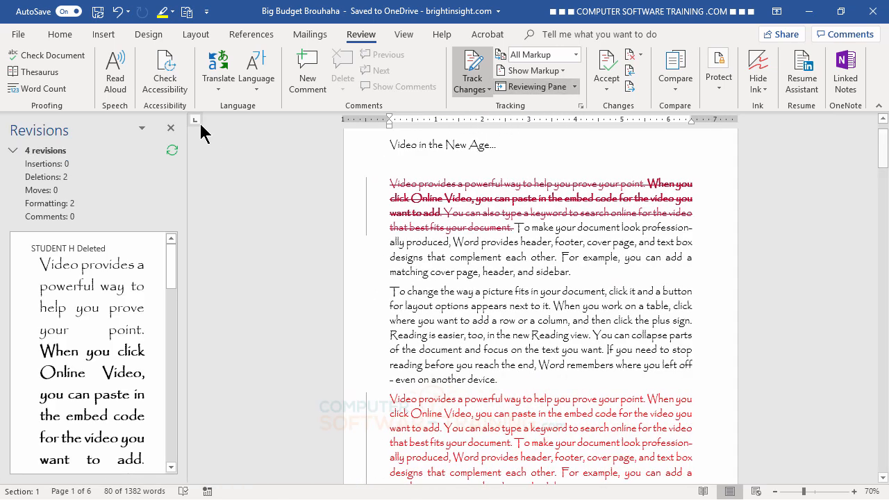
pyautogui.click(170, 128)
pyautogui.scroll(-1, 625, 441)
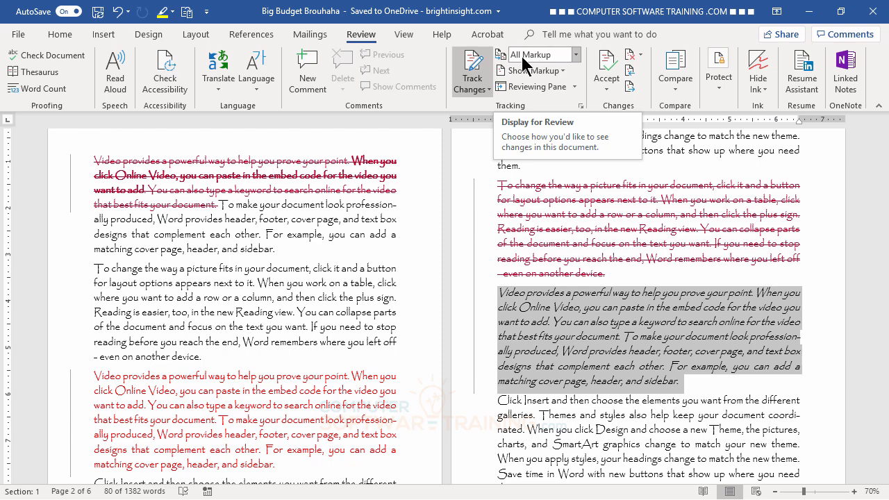
pyautogui.click(578, 54)
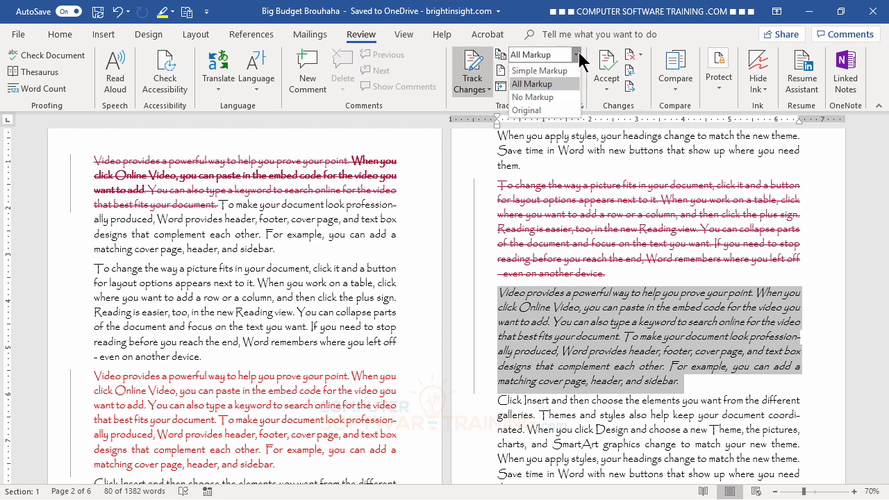
pyautogui.click(526, 109)
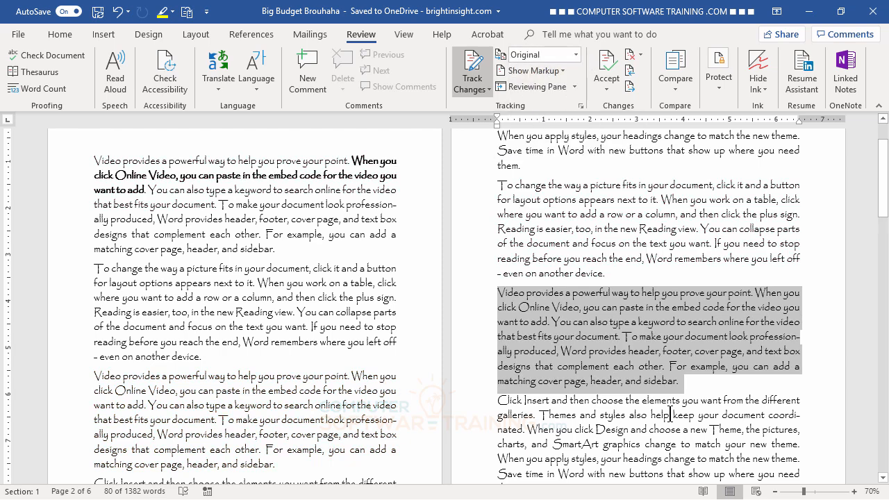
# - Set Display for Review back to All Markup and deselect the paragraph
pyautogui.scroll(3, 661, 442)
pyautogui.scroll(-5, 661, 442)
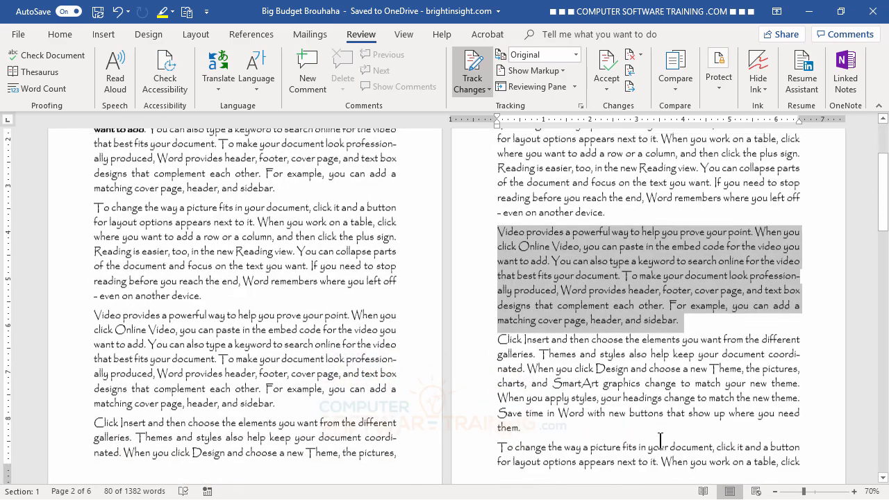
pyautogui.scroll(-3, 661, 443)
pyautogui.scroll(8, 661, 443)
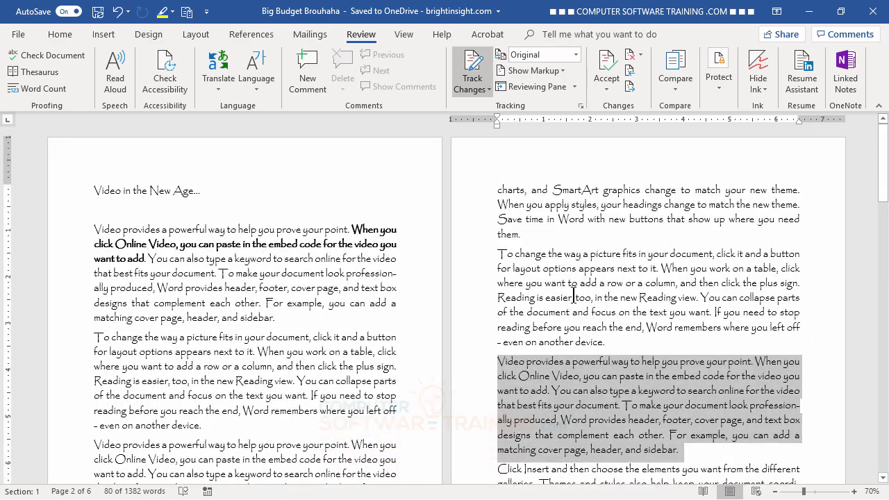
pyautogui.click(577, 54)
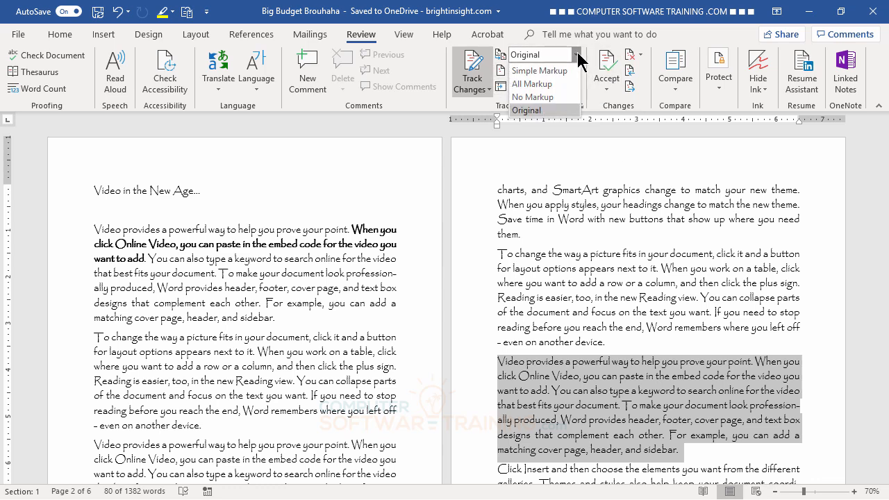
pyautogui.click(551, 83)
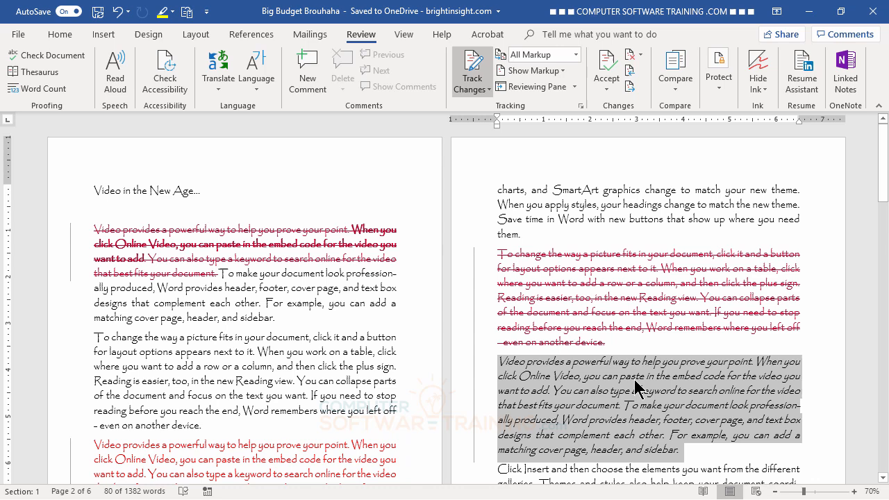
pyautogui.click(134, 232)
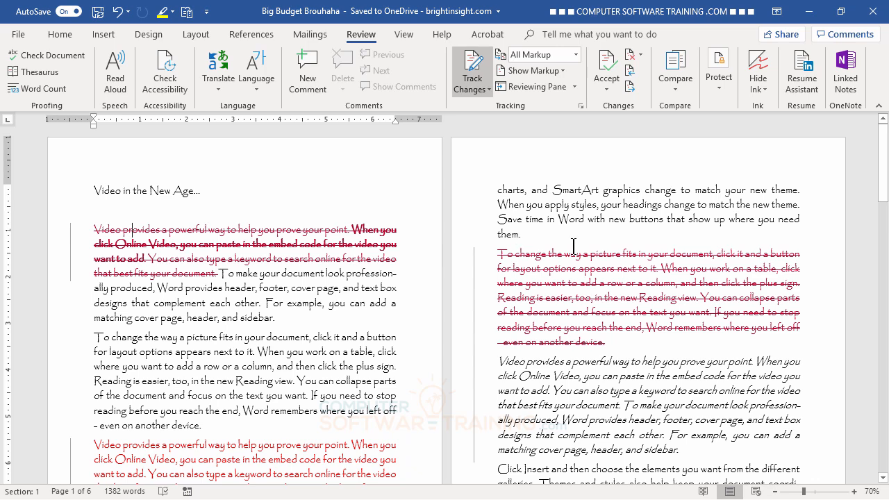
# - Accept each remaining tracked change, including the red paragraph and page-two deletion, and dismiss the confirmation
pyautogui.click(607, 64)
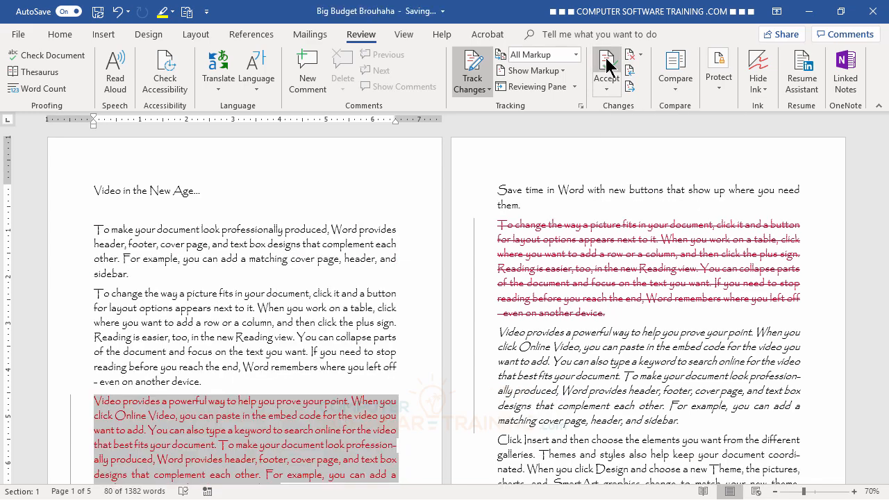
pyautogui.scroll(-2, 611, 304)
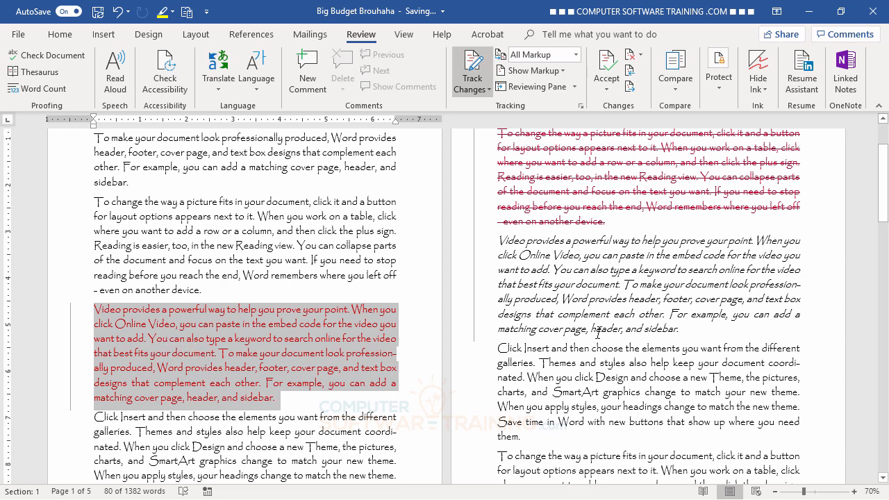
pyautogui.scroll(1, 606, 331)
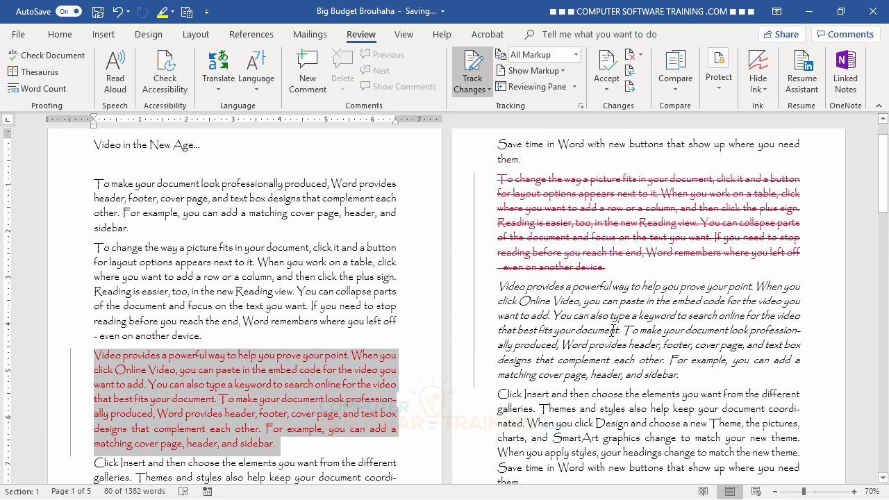
pyautogui.click(608, 66)
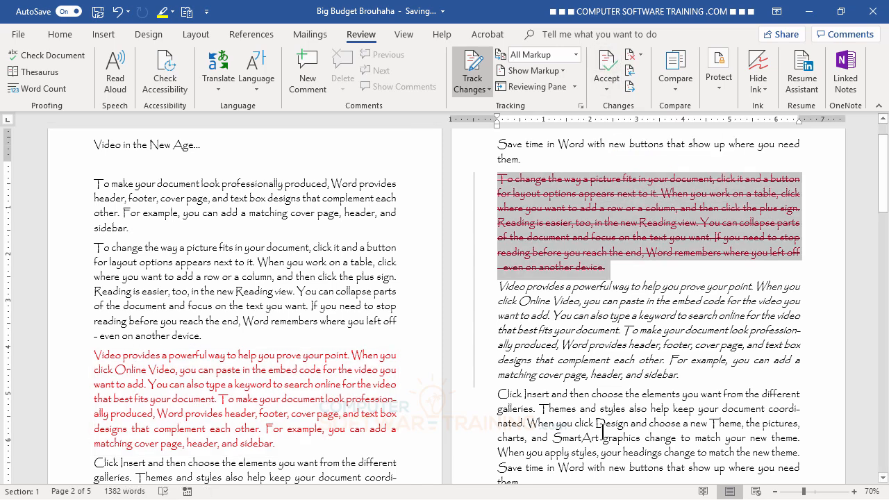
pyautogui.scroll(1, 689, 408)
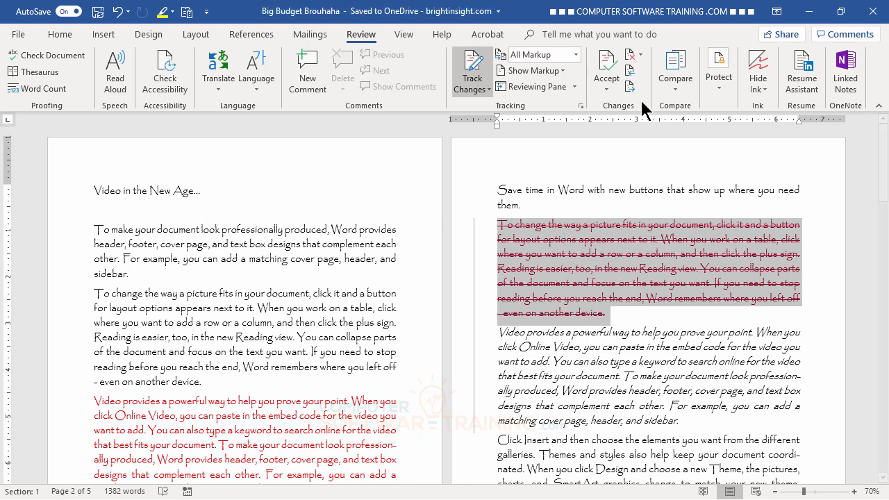
pyautogui.click(607, 66)
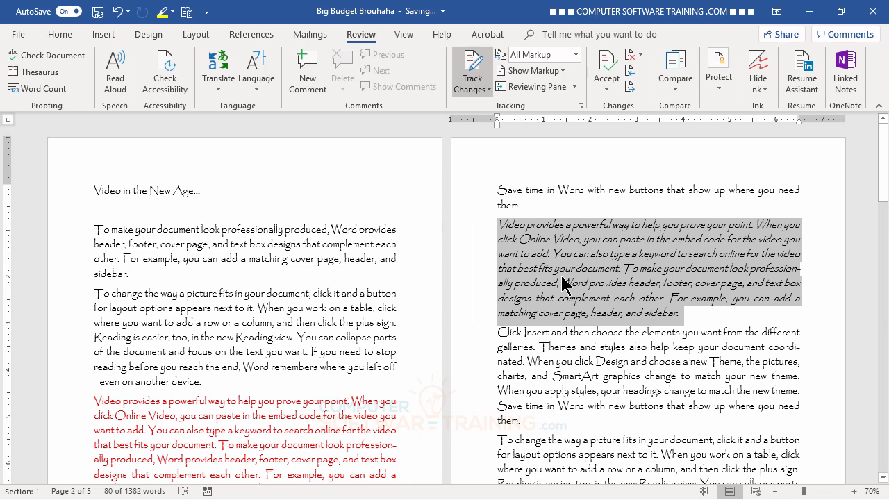
pyautogui.click(607, 64)
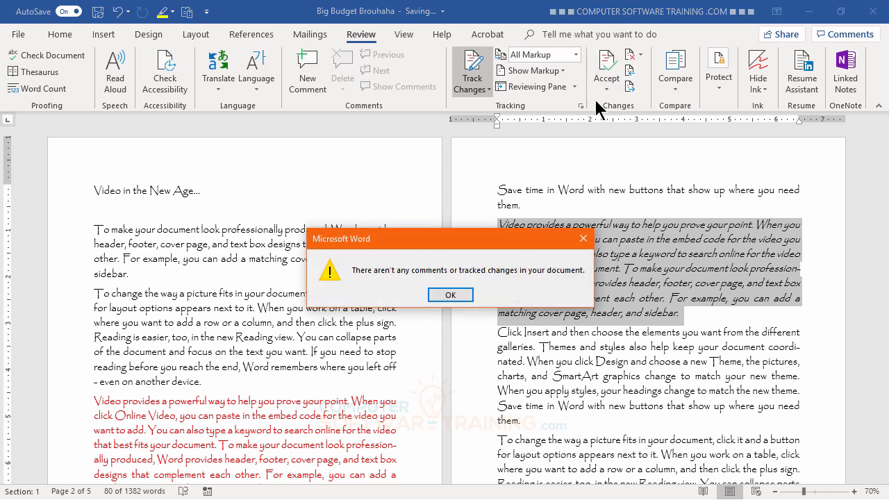
pyautogui.click(460, 293)
pyautogui.click(577, 361)
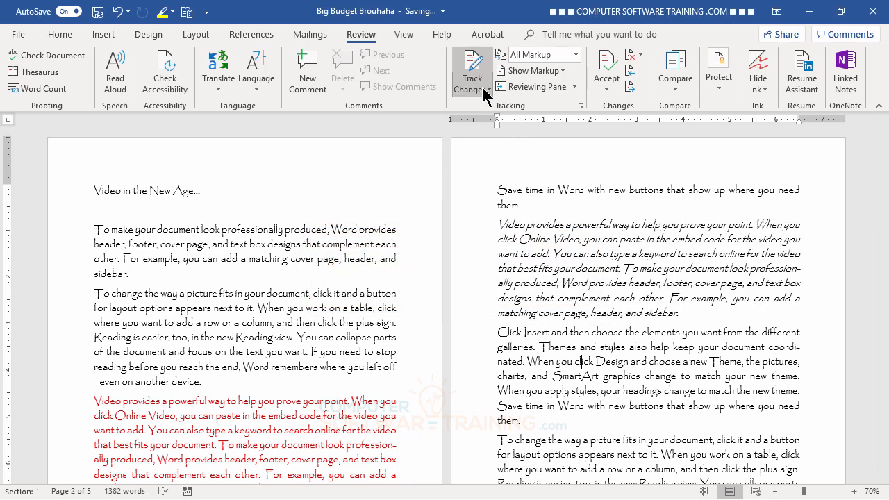
# - Switch off Track Changes from the Review tab's Track Changes dropdown
pyautogui.click(489, 89)
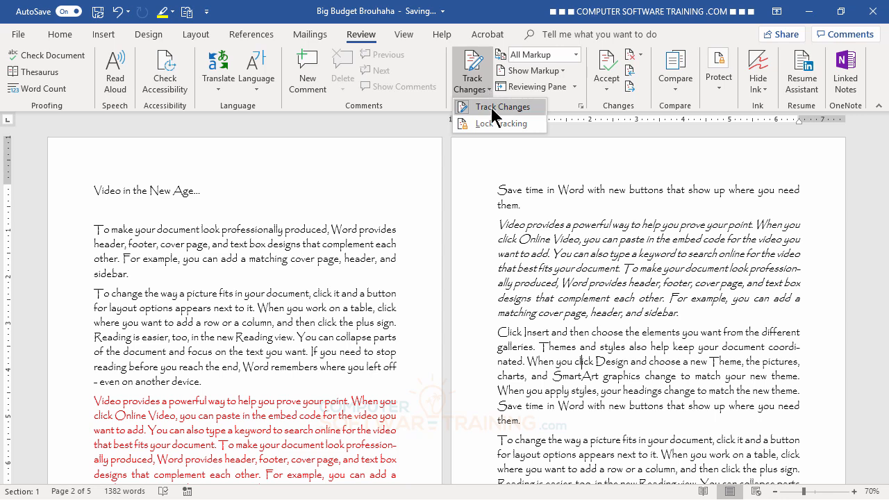
pyautogui.click(495, 115)
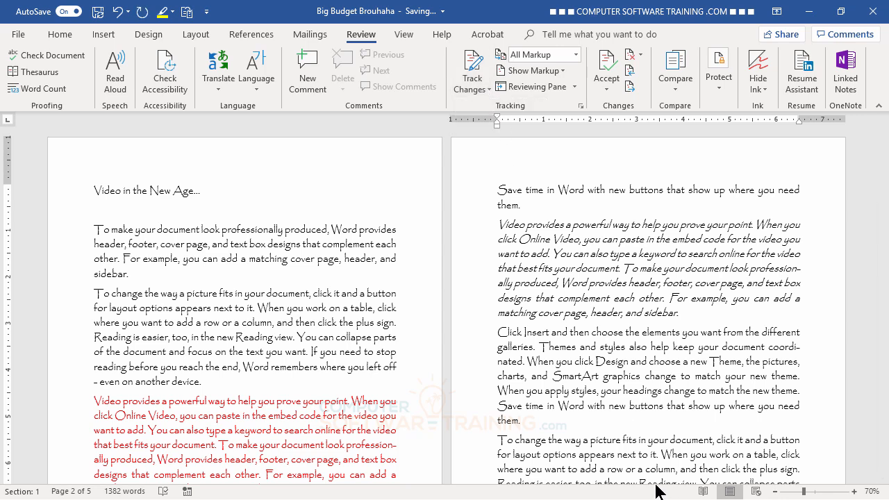
pyautogui.scroll(-4, 594, 316)
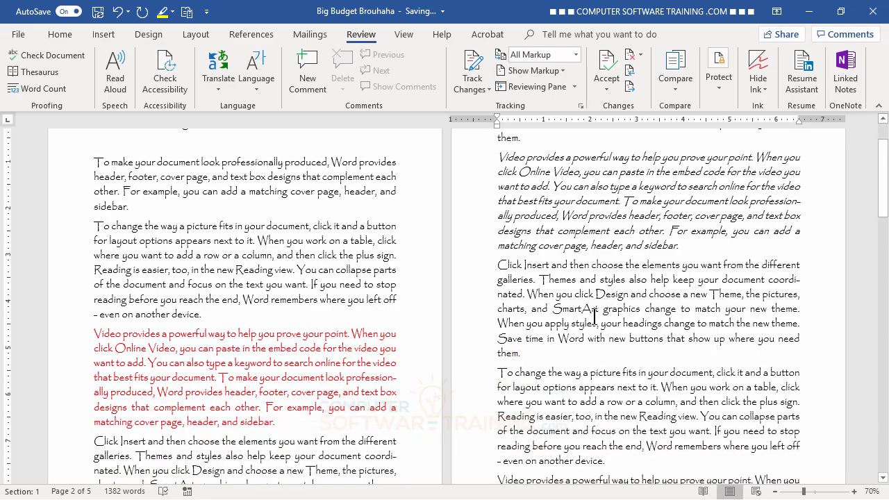
pyautogui.scroll(4, 594, 317)
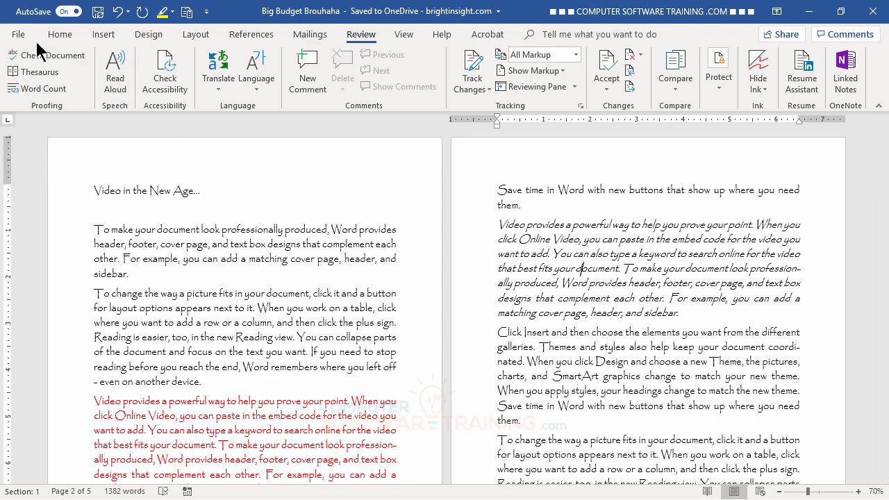
# - From File > Info, show the Version History pane listing Big Budget Brouhaha's eight saves
pyautogui.click(16, 34)
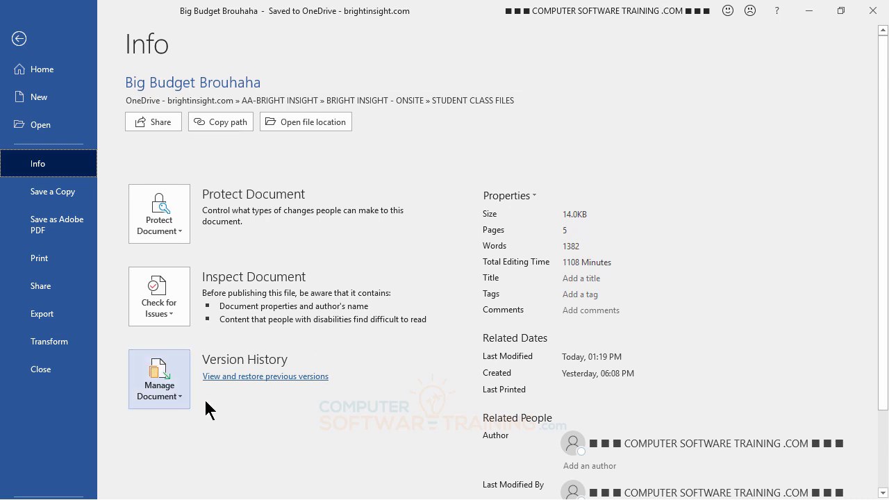
pyautogui.click(265, 377)
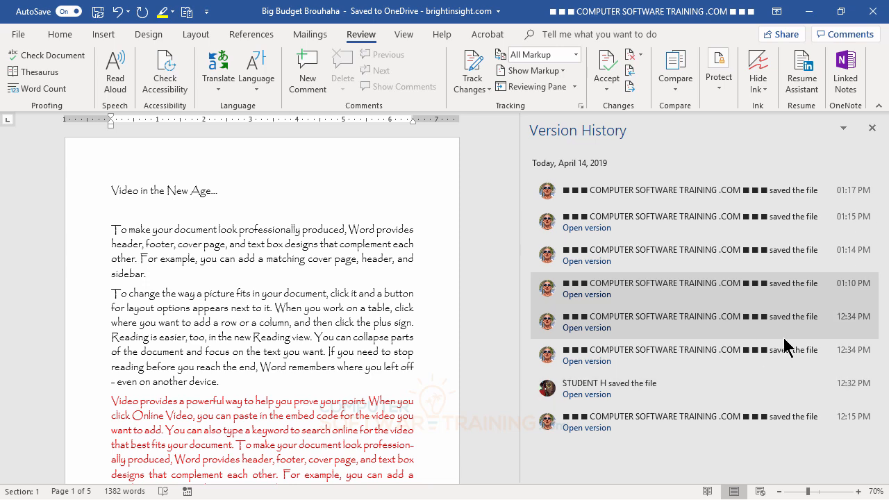
# - Open the second 12:34 PM saved version of Big Budget Brouhaha as read-only
pyautogui.click(693, 357)
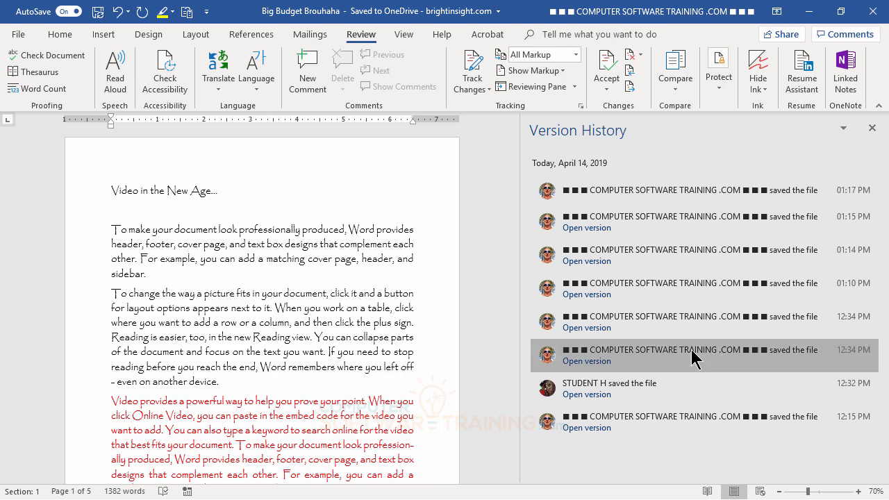
pyautogui.click(587, 360)
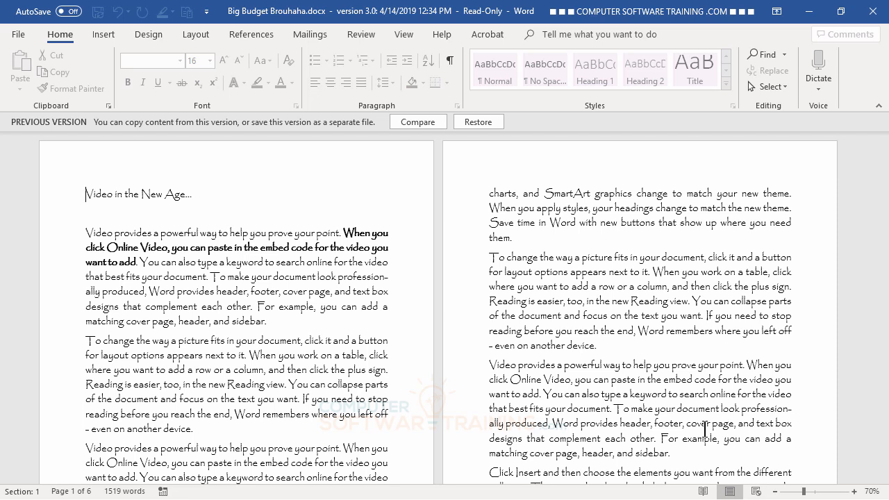
# - Save this 12:34 PM version as a copy named 'hgjhgjhg' in the MICROSOFT-WORD folder
pyautogui.press('F12')
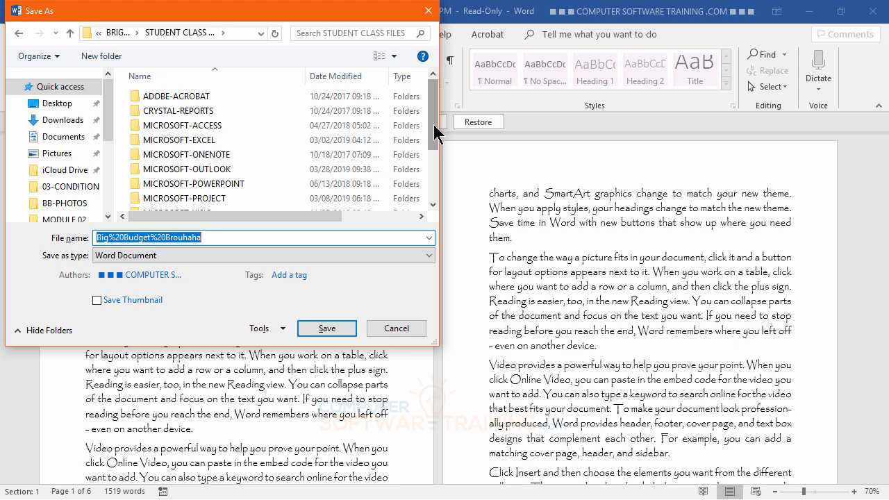
pyautogui.moveTo(437, 132); pyautogui.dragTo(430, 161)
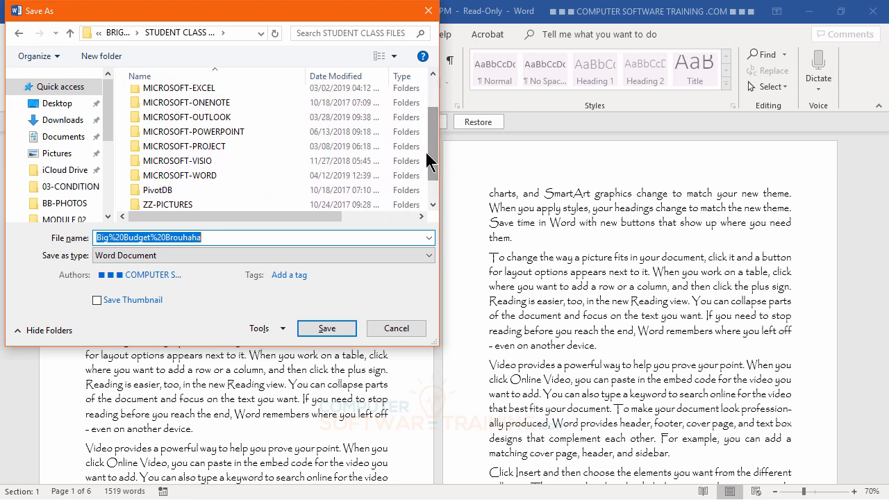
pyautogui.doubleClick(200, 174)
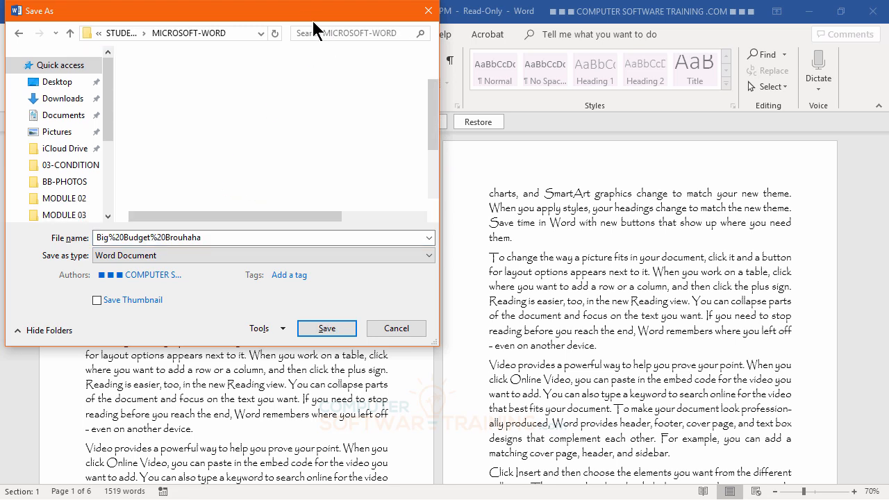
pyautogui.moveTo(313, 22); pyautogui.dragTo(318, 63)
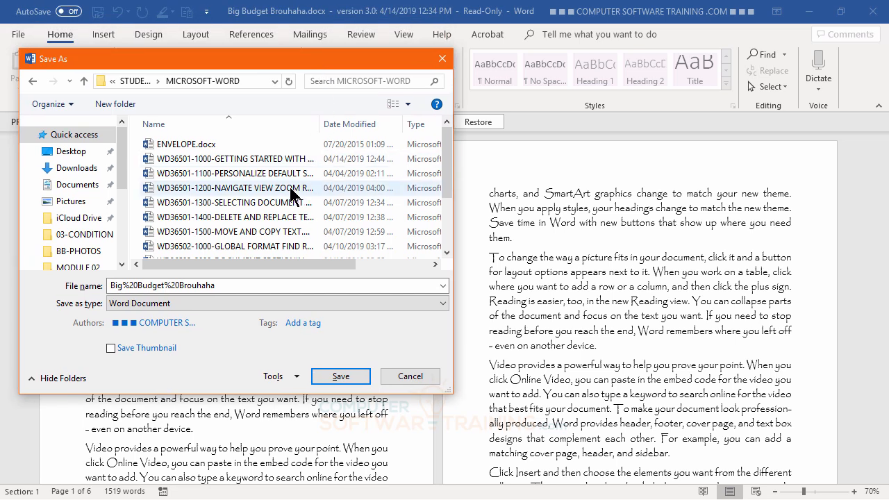
pyautogui.scroll(-2, 270, 182)
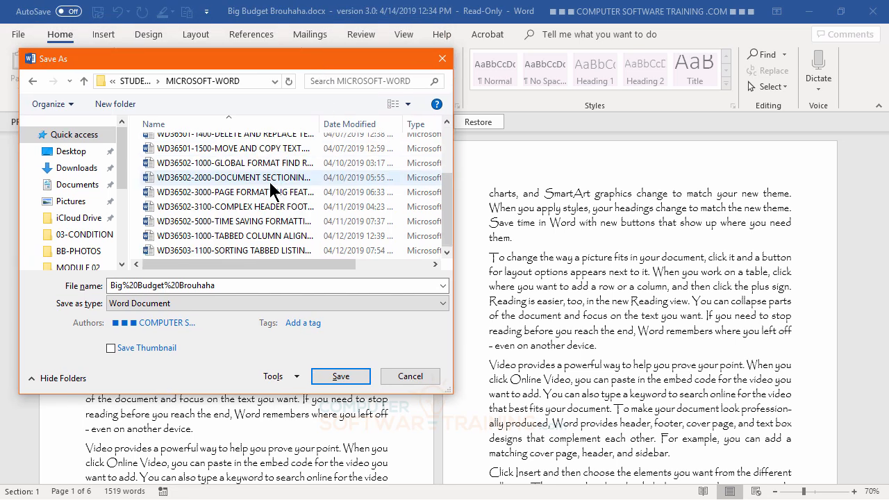
pyautogui.scroll(2, 270, 182)
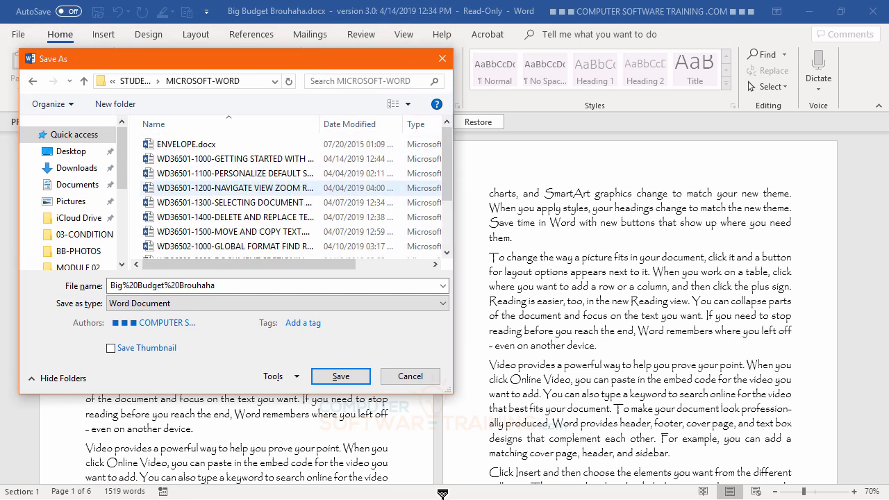
pyautogui.doubleClick(181, 285)
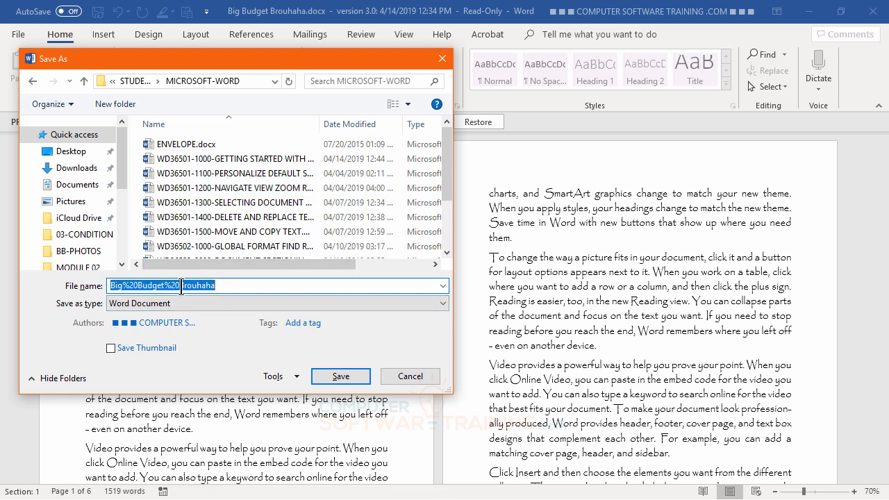
pyautogui.write('hgjhgjhg')
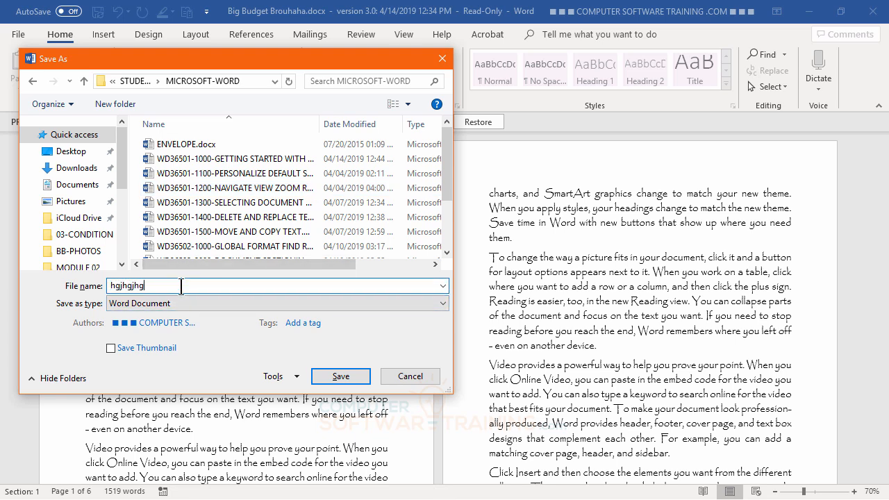
pyautogui.click(341, 375)
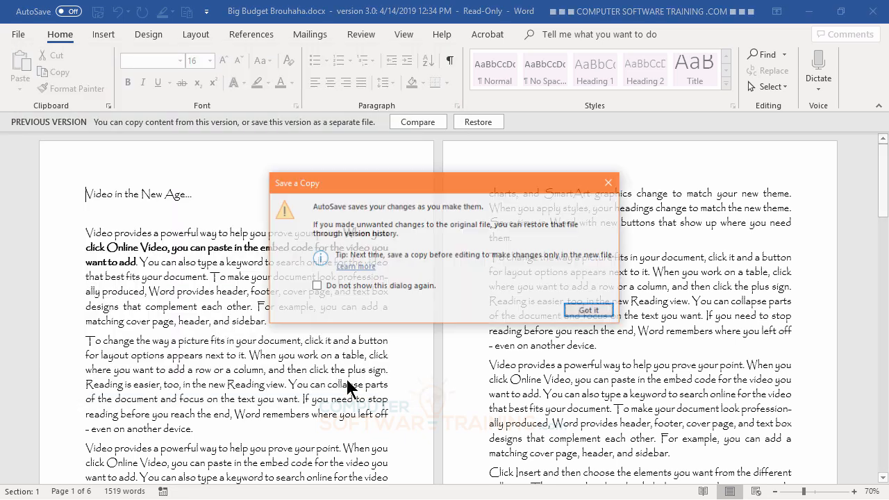
# - Dismiss the Save a Copy AutoSave notice with Got it
pyautogui.click(590, 312)
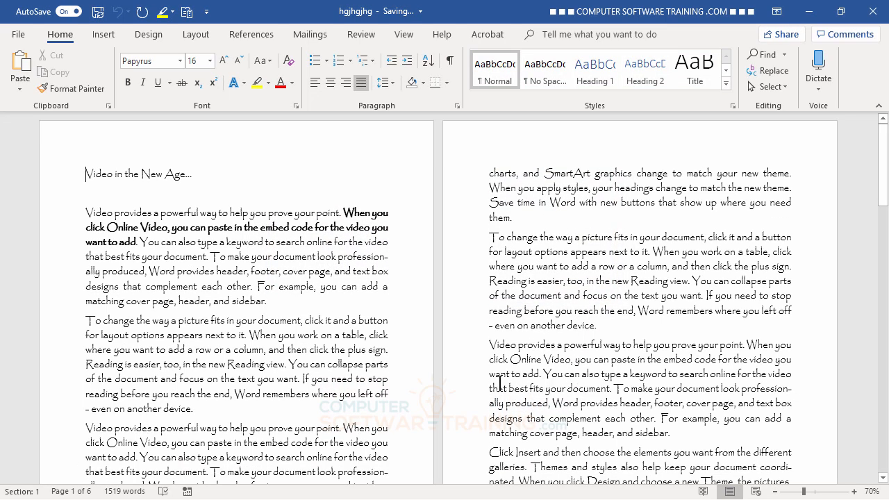